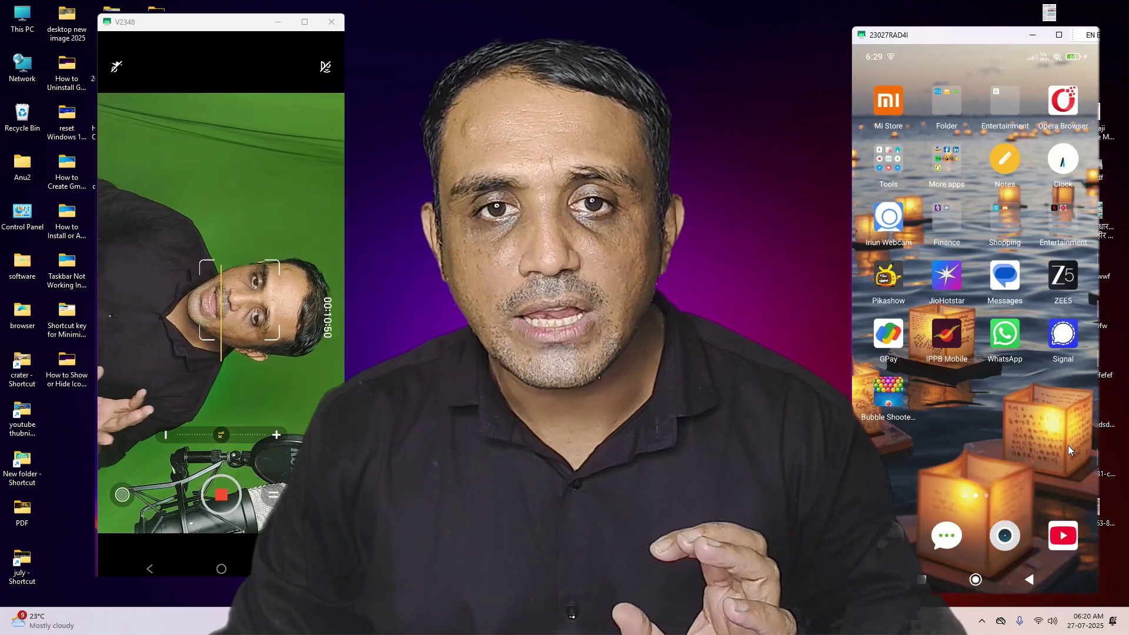
Swipe the mirrored home screen to its next page, then show the Windows desktop with Win+D
left_click_drag(1076, 446, 919, 435)
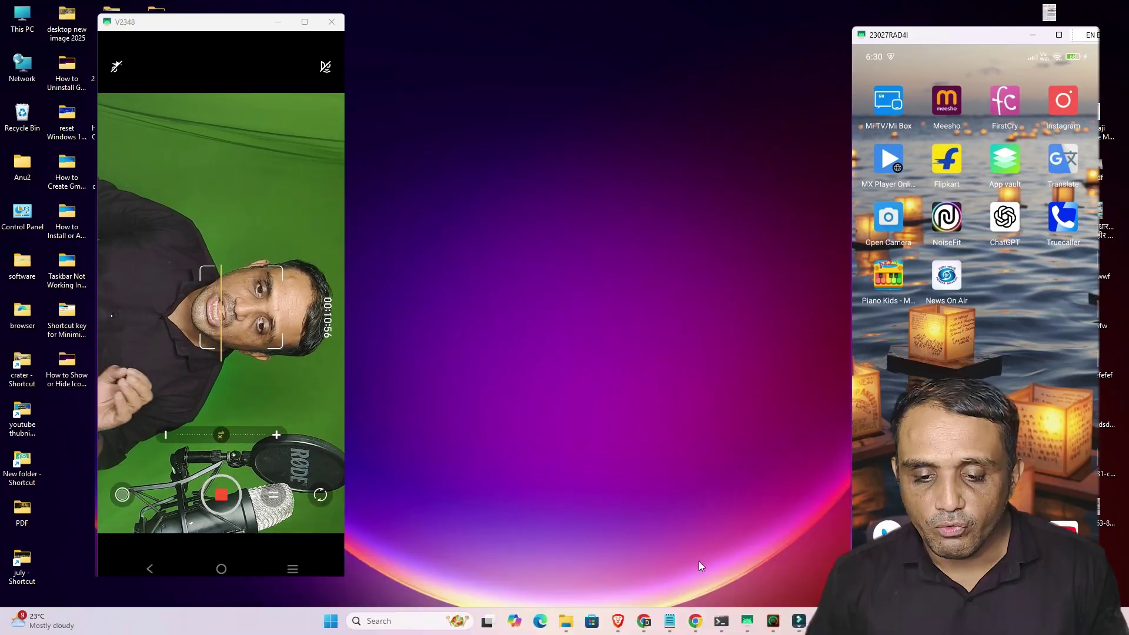
key("super+d")
Bring Chrome back and rerun the scrcpy search
mouse_move(696, 625)
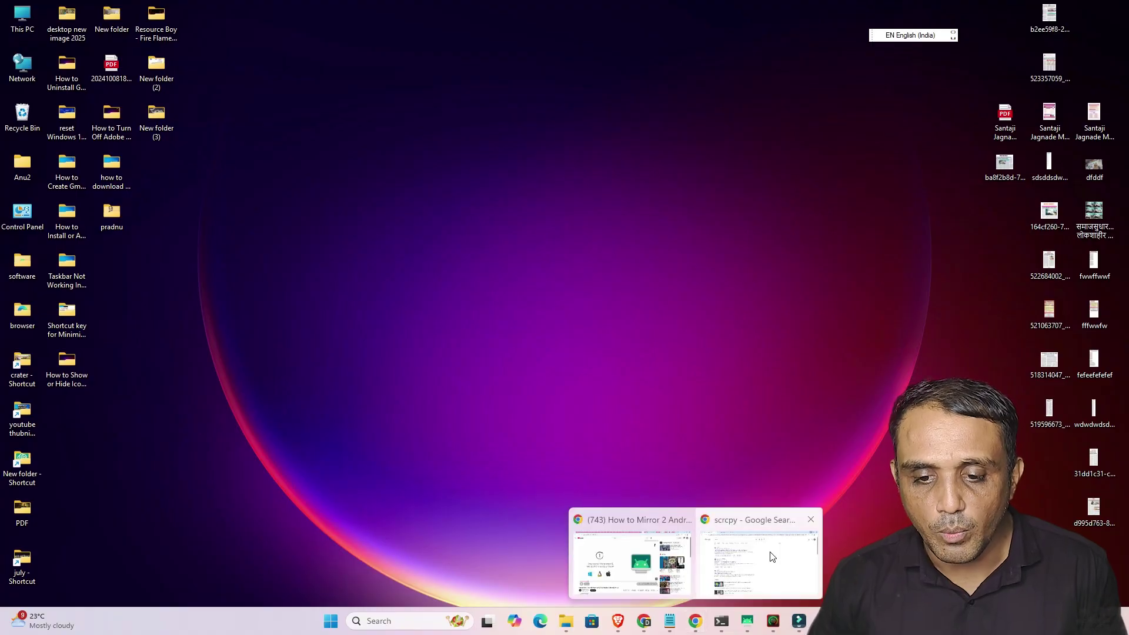
left_click(765, 568)
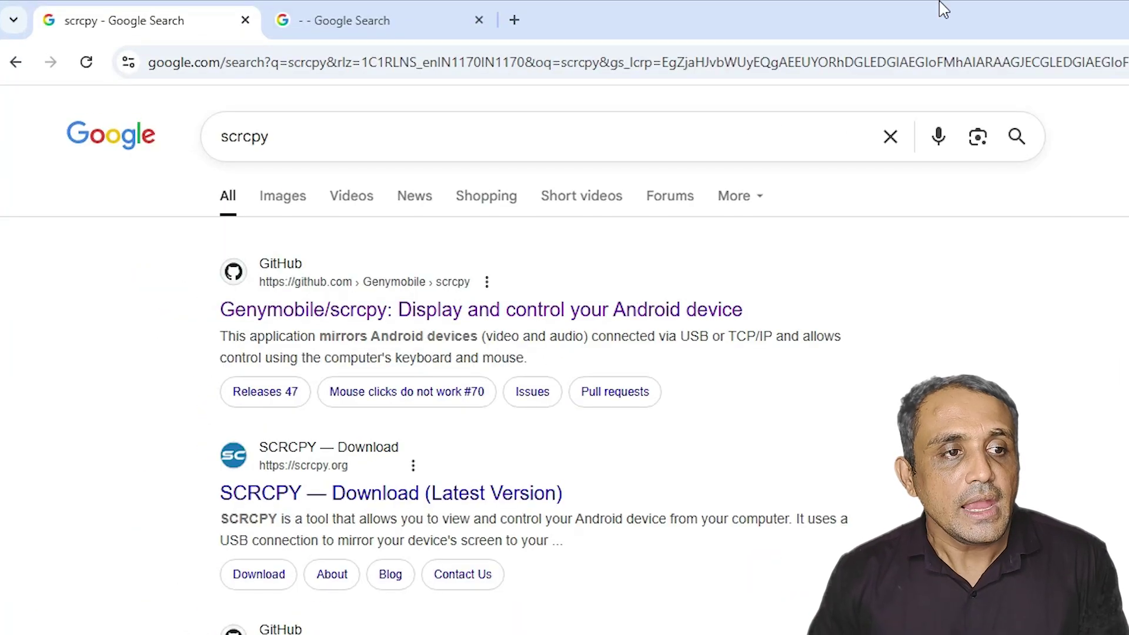
left_click(297, 136)
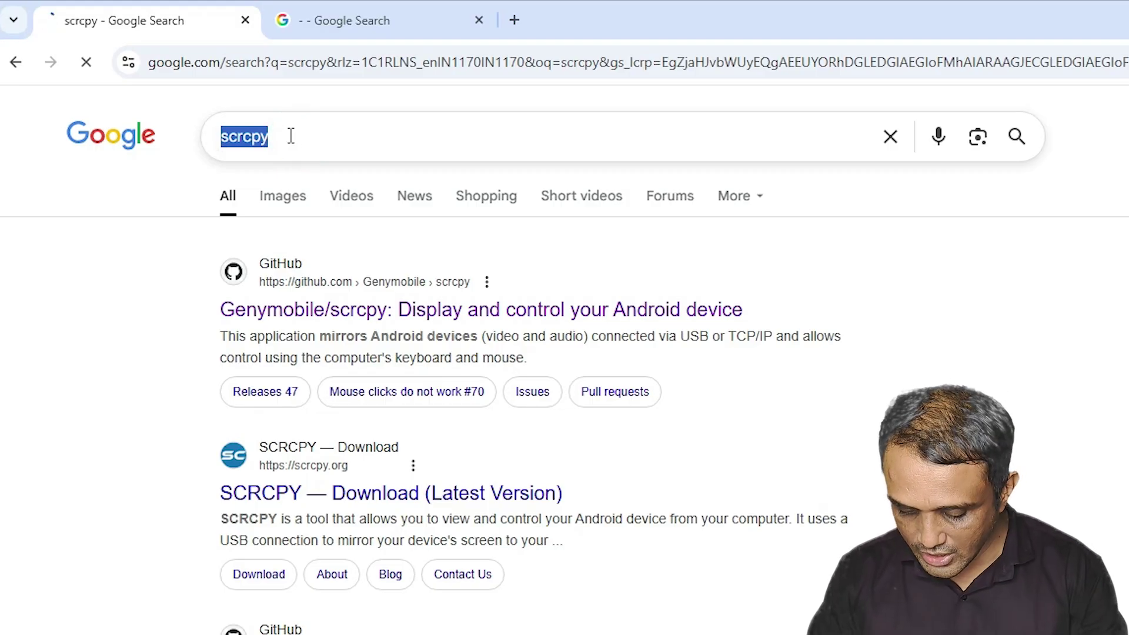
key("Return")
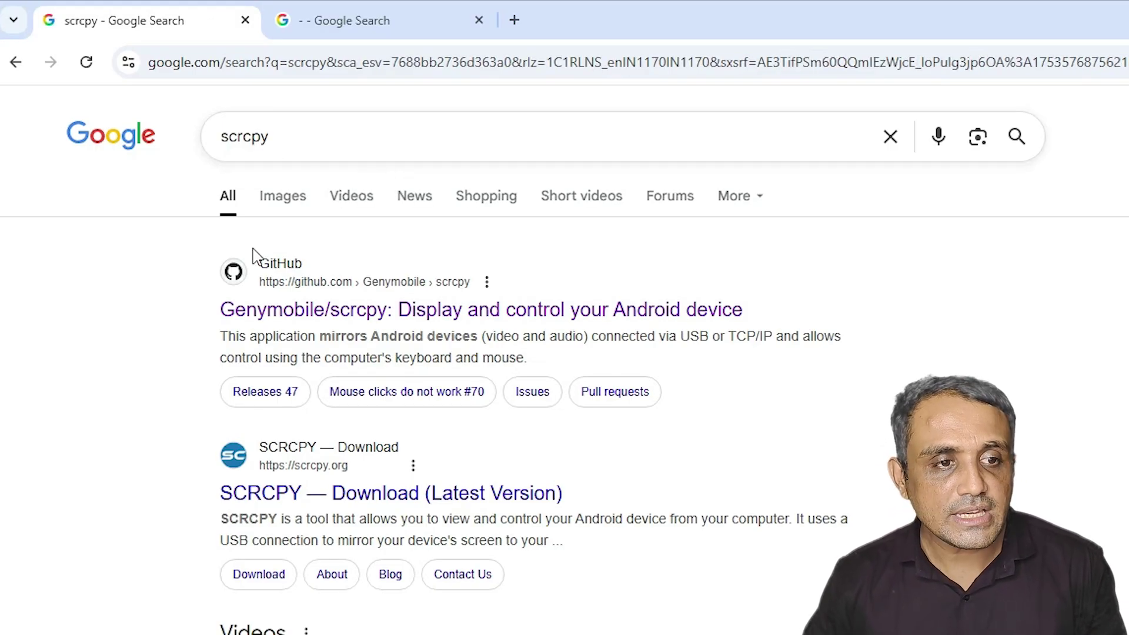
Open the Genymobile/scrcpy GitHub result in a new tab and scroll to 'Get the app'
right_click(404, 319)
left_click(450, 328)
left_click(389, 8)
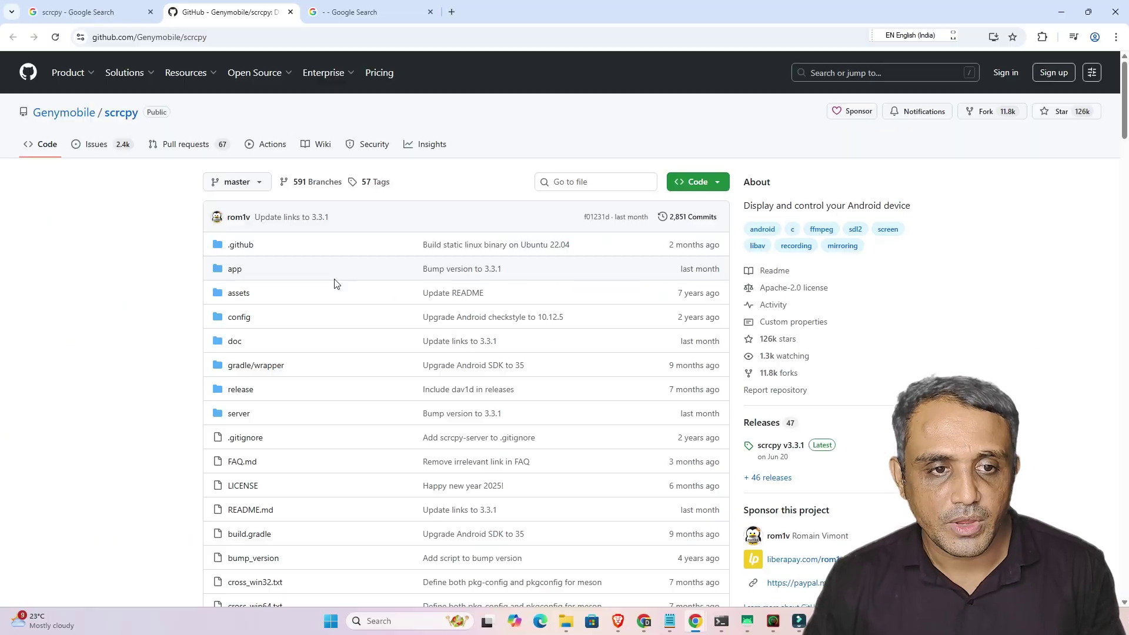
scroll(353, 341, "down", 6)
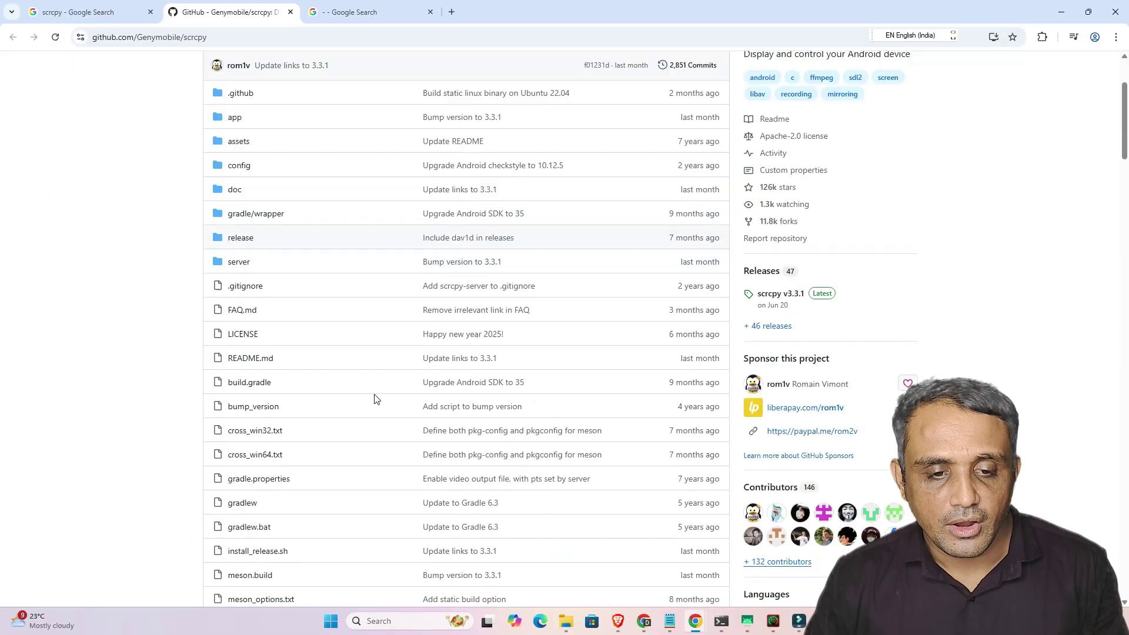
scroll(374, 398, "down", 5)
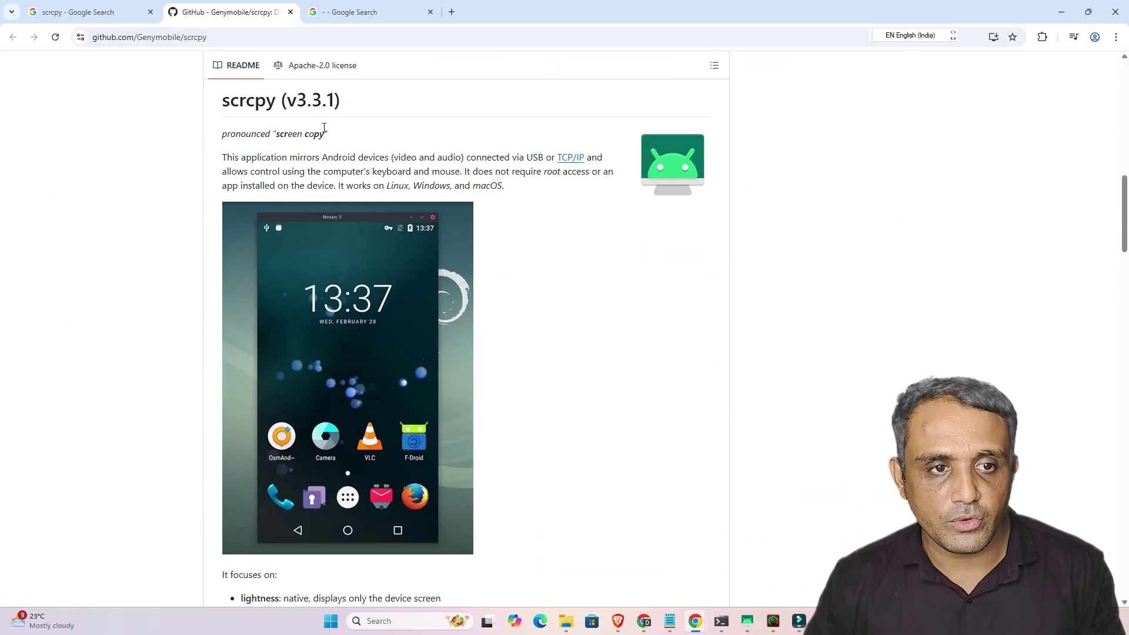
scroll(441, 393, "down", 15)
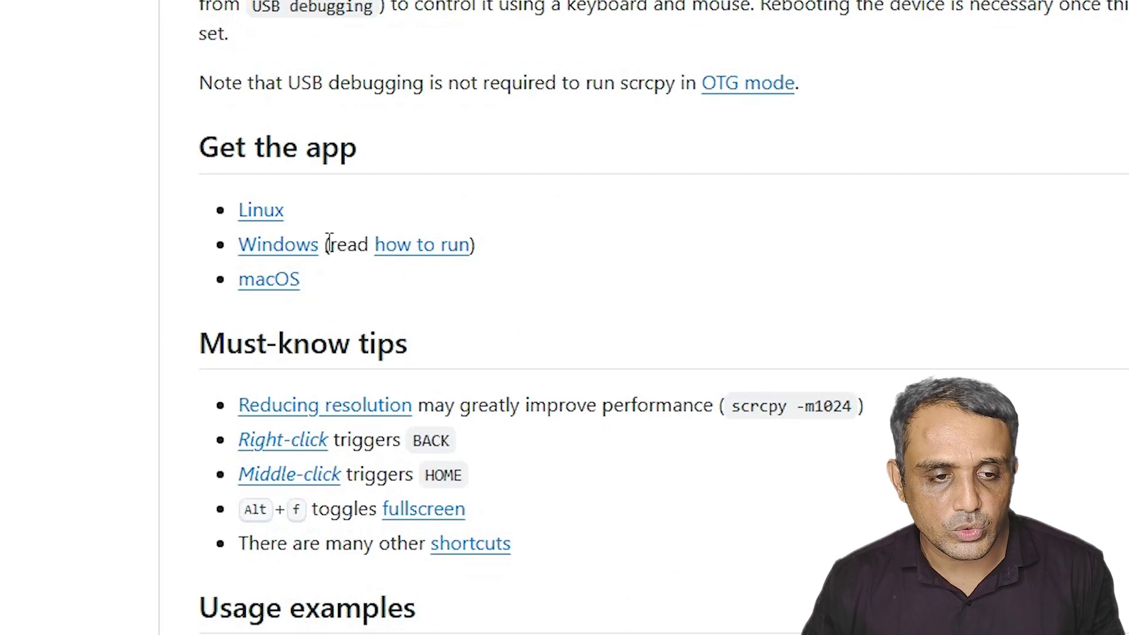
Open the Windows install page and save scrcpy-win64-v3.3.1.zip to the Desktop
left_click(292, 244)
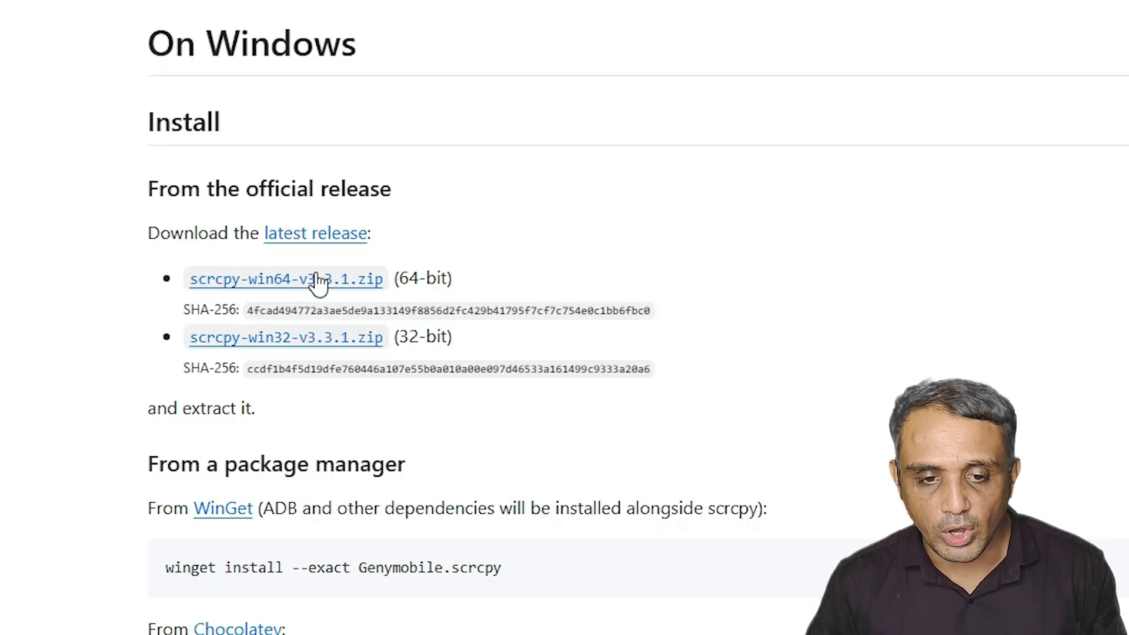
left_click(368, 283)
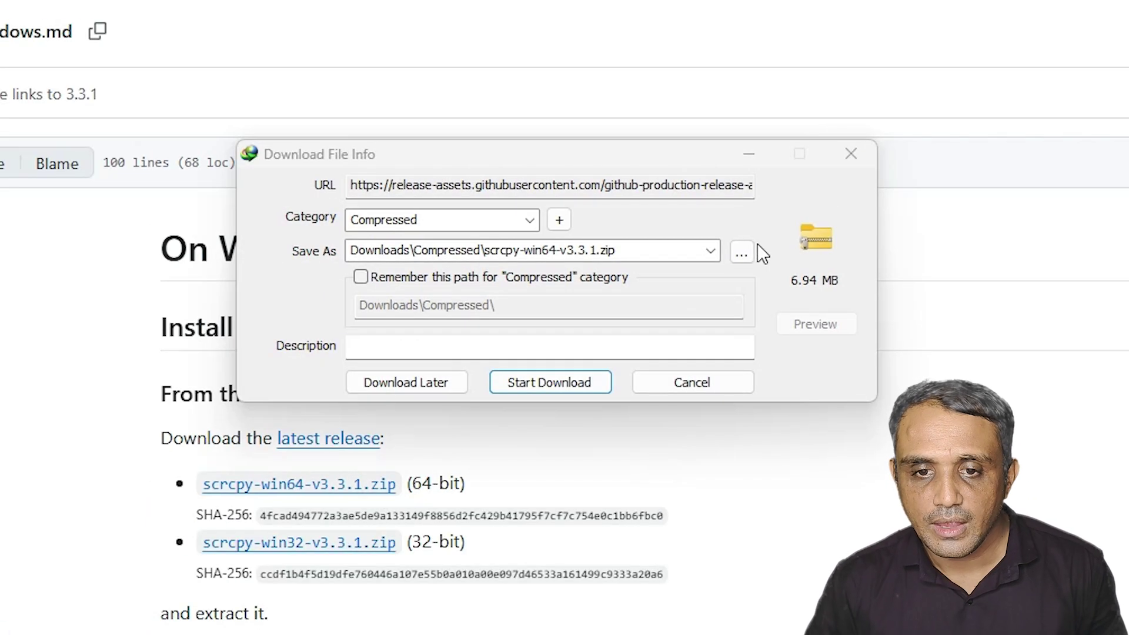
left_click(742, 253)
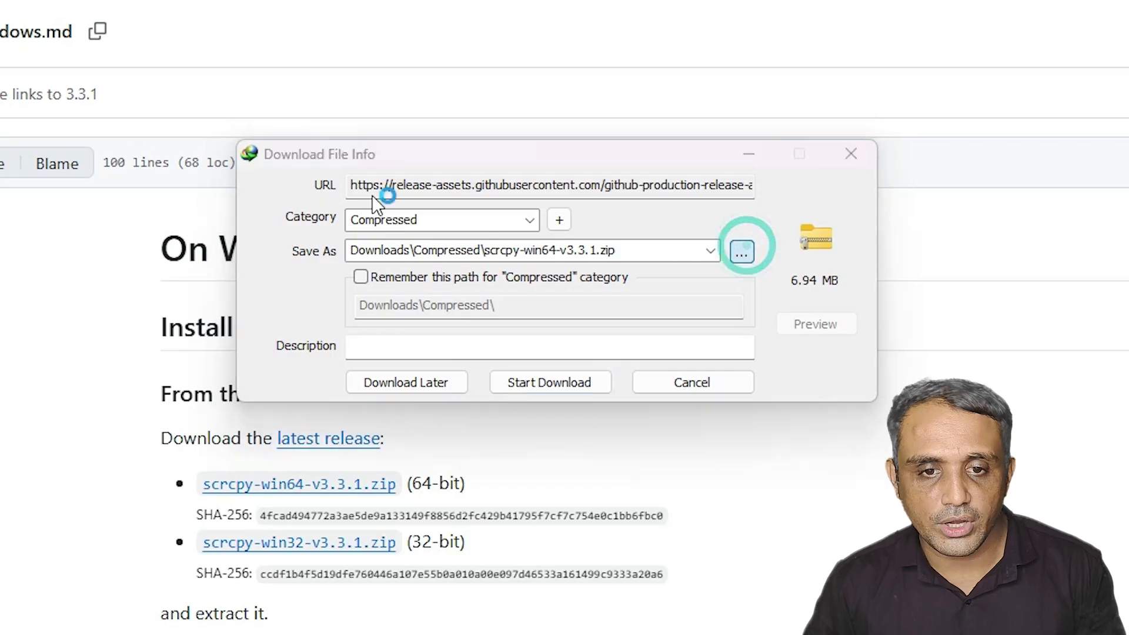
left_click(303, 215)
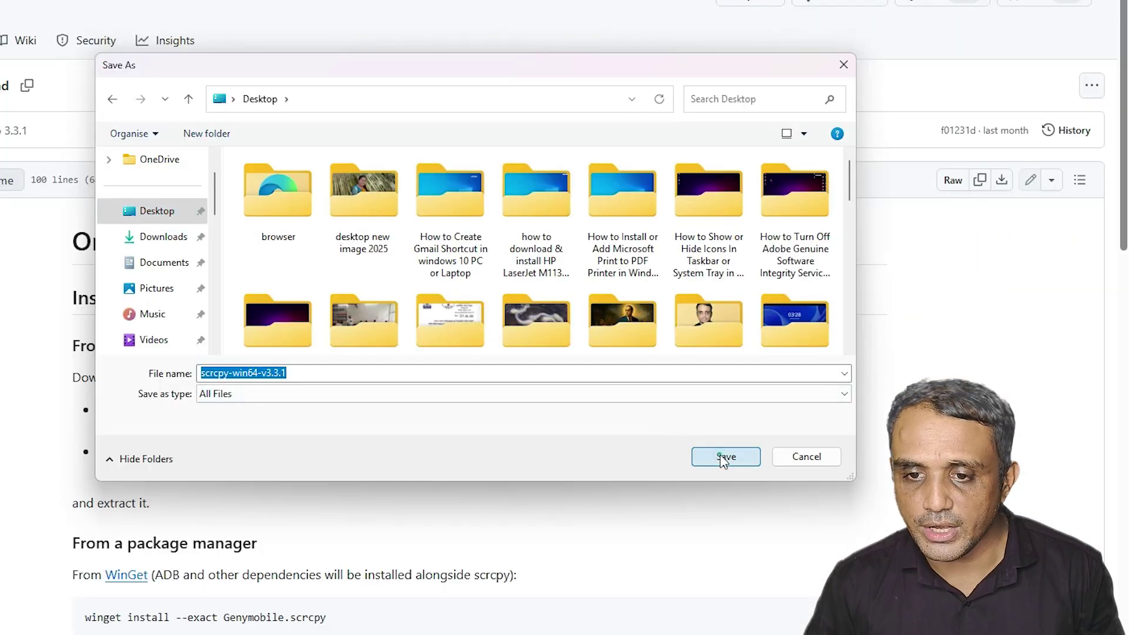
left_click(1072, 553)
left_click(379, 340)
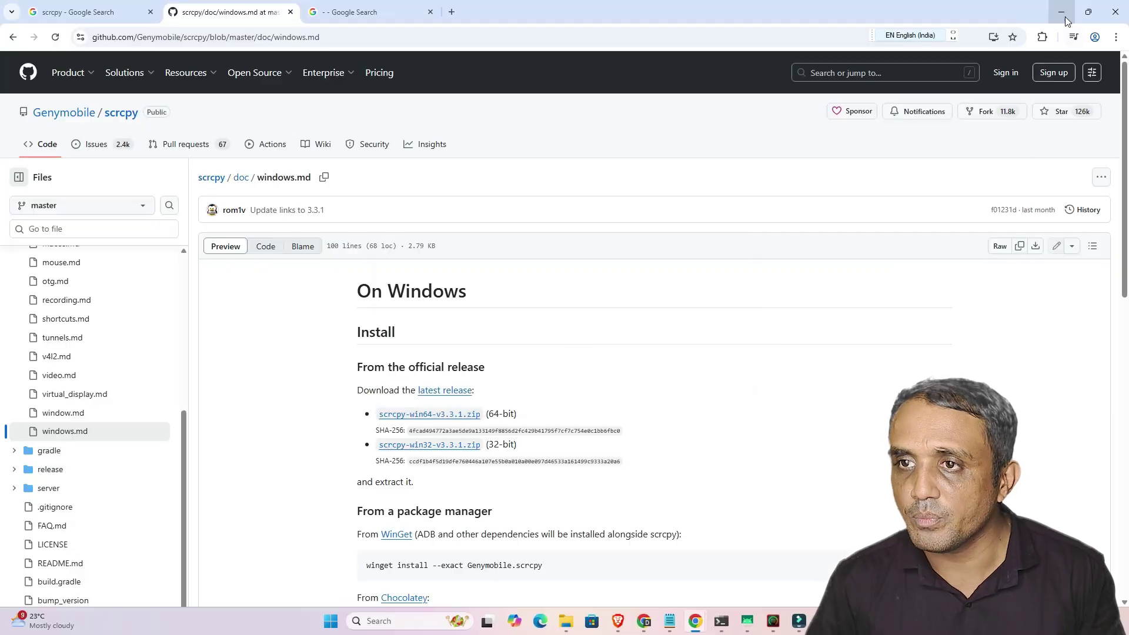
Move the scrcpy zip to mid-desktop and extract it with WinRAR into a Desktop folder
left_click(1062, 13)
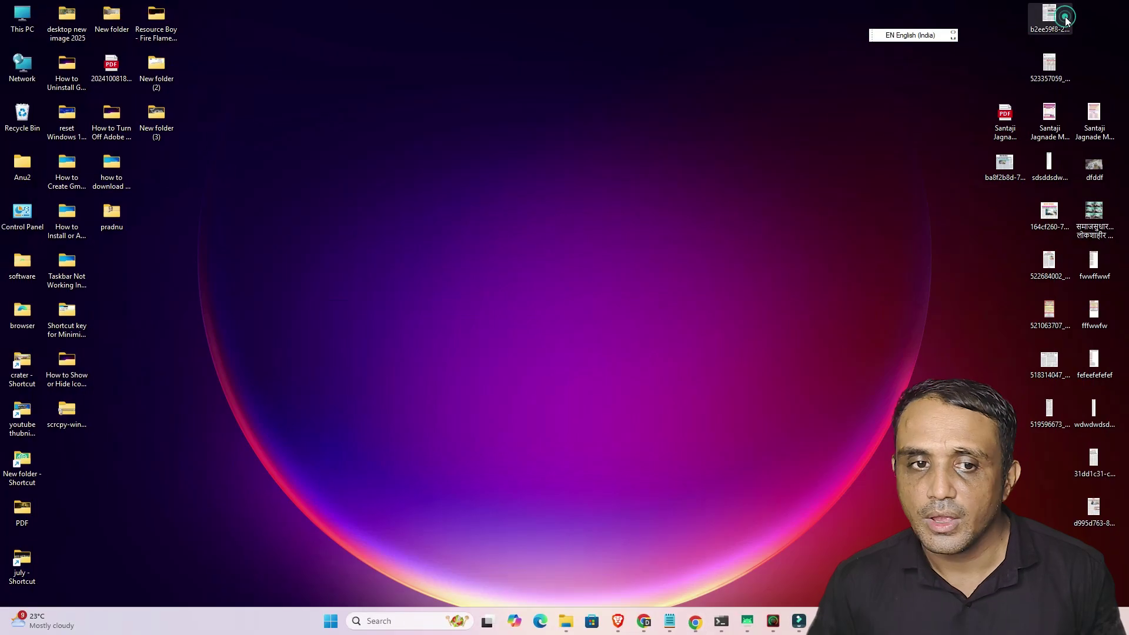
left_click_drag(131, 347, 400, 244)
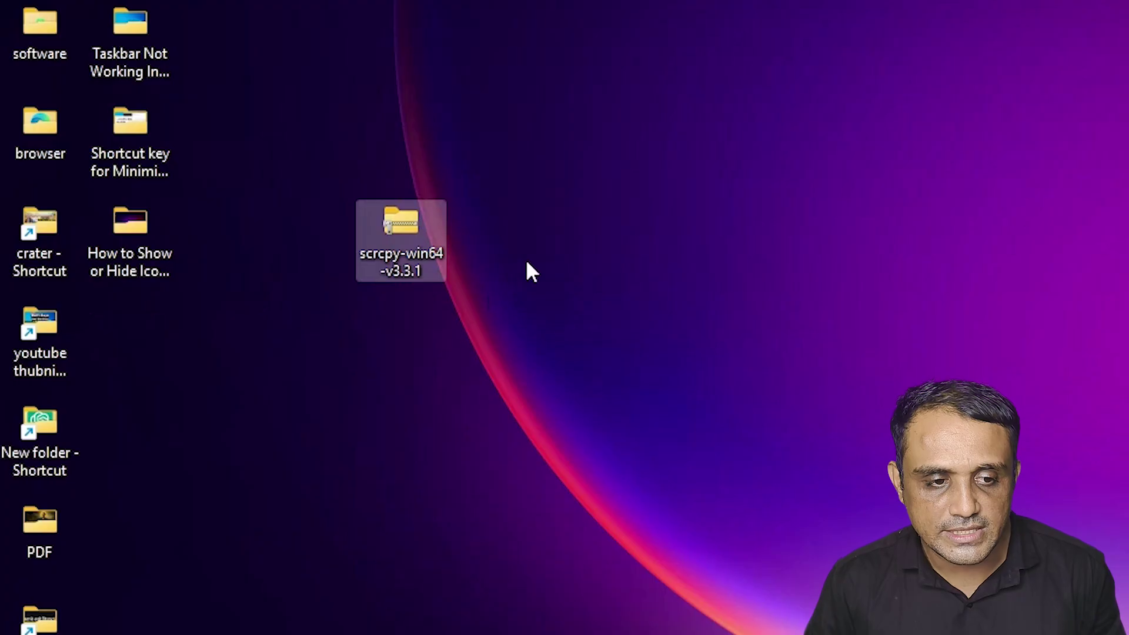
right_click(405, 225)
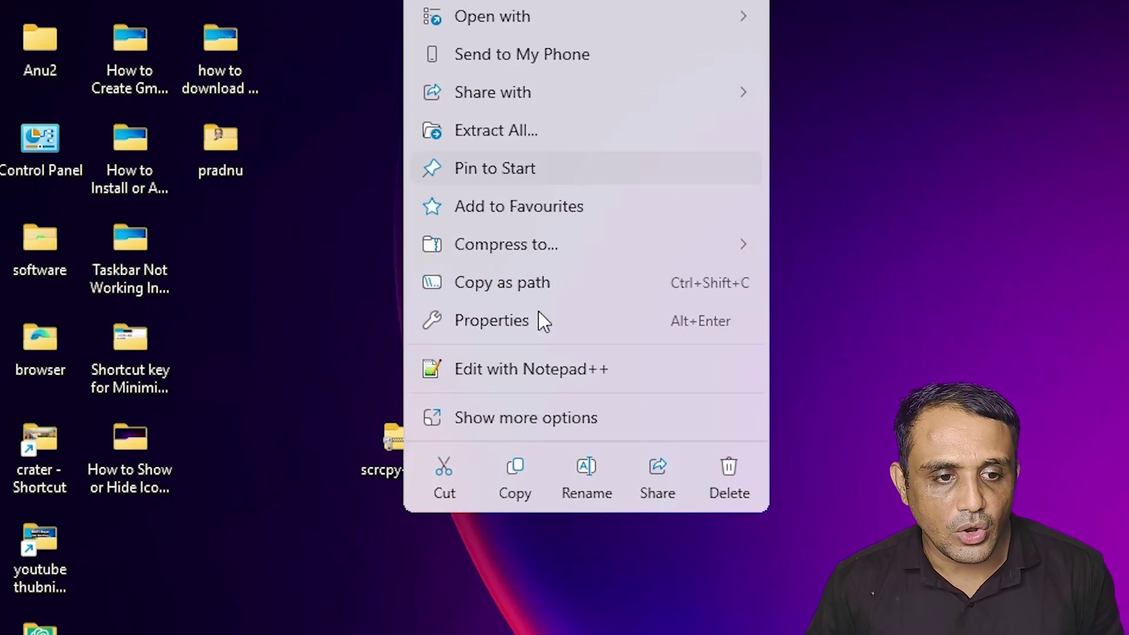
left_click(527, 421)
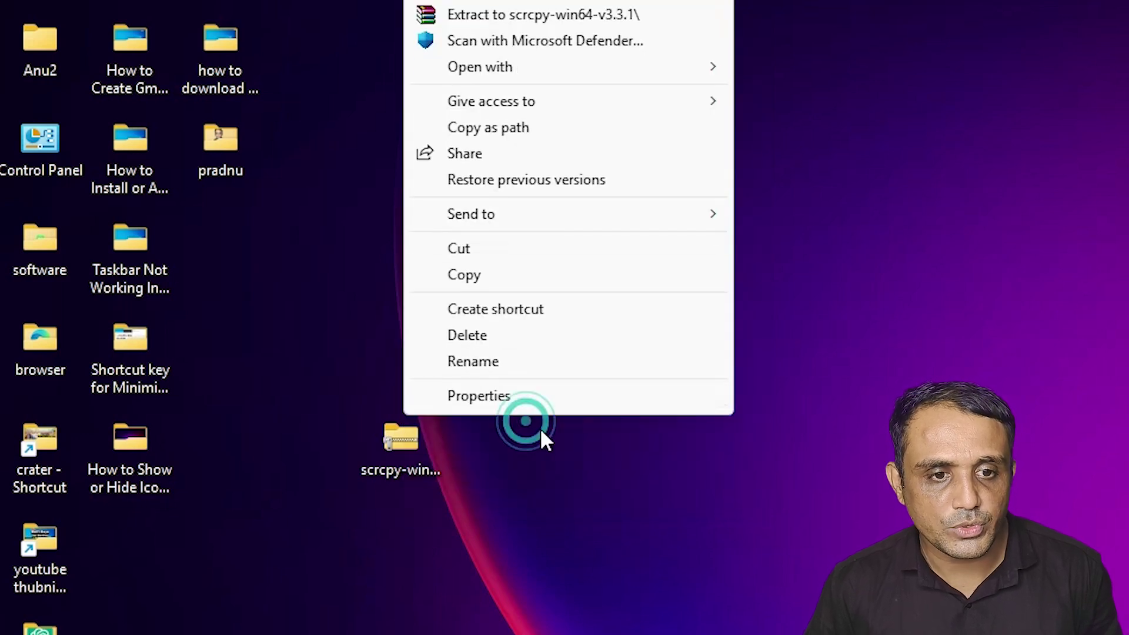
left_click(441, 102)
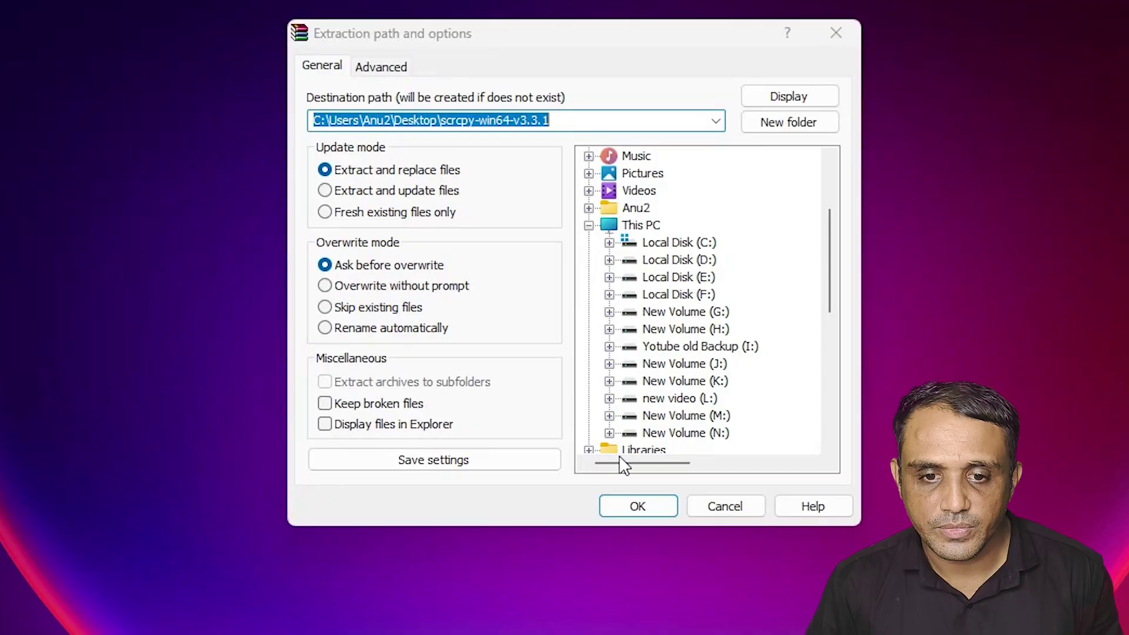
left_click(626, 503)
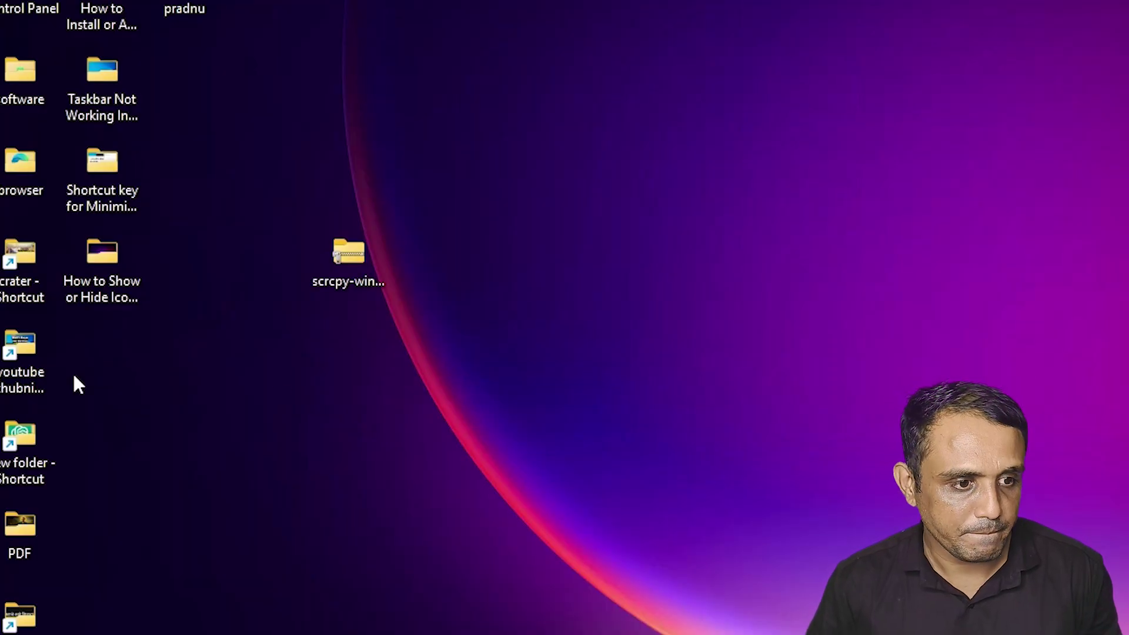
Open the extracted folder's inner scrcpy-win64-v3.3.1 folder and reposition its window
left_click_drag(101, 365, 248, 357)
double_click(249, 359)
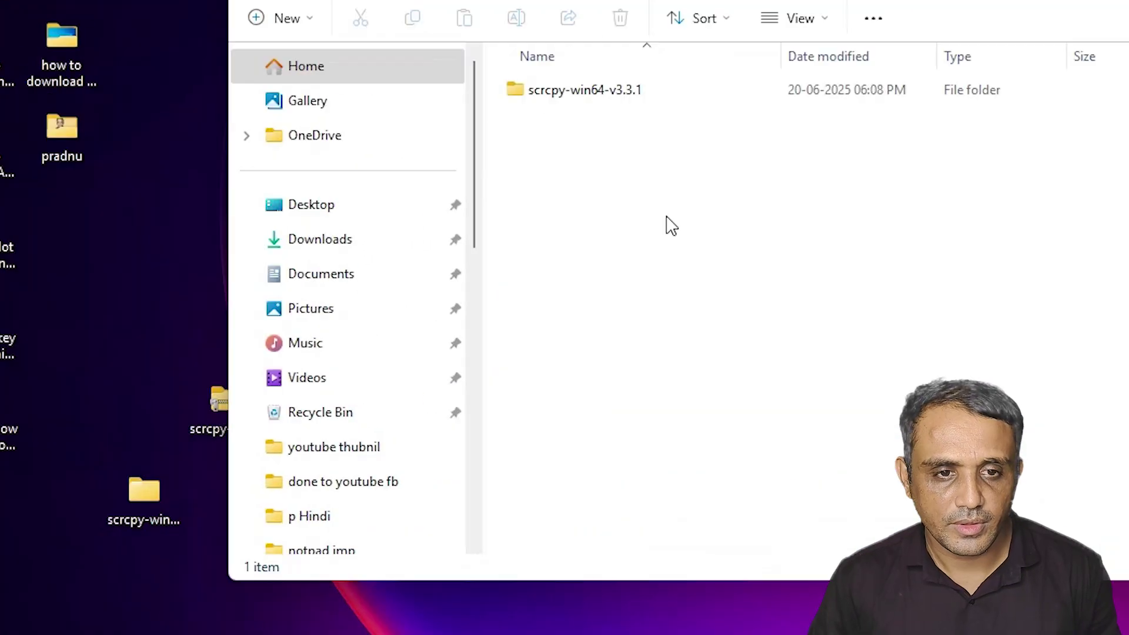
double_click(609, 94)
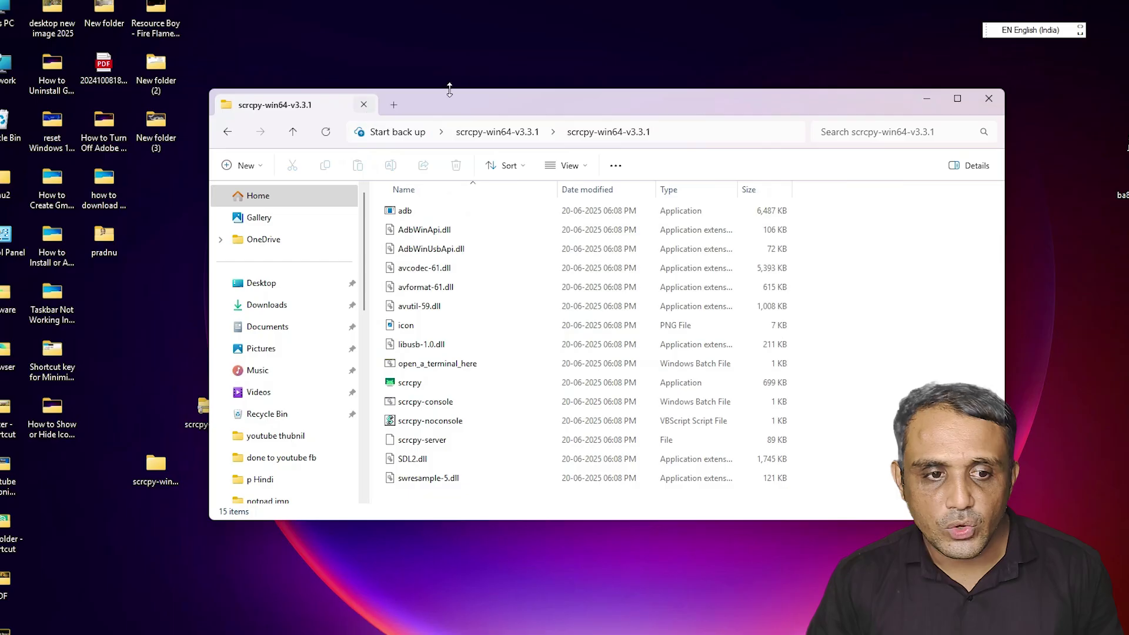
left_click_drag(486, 99, 641, 127)
left_click_drag(132, 425, 176, 518)
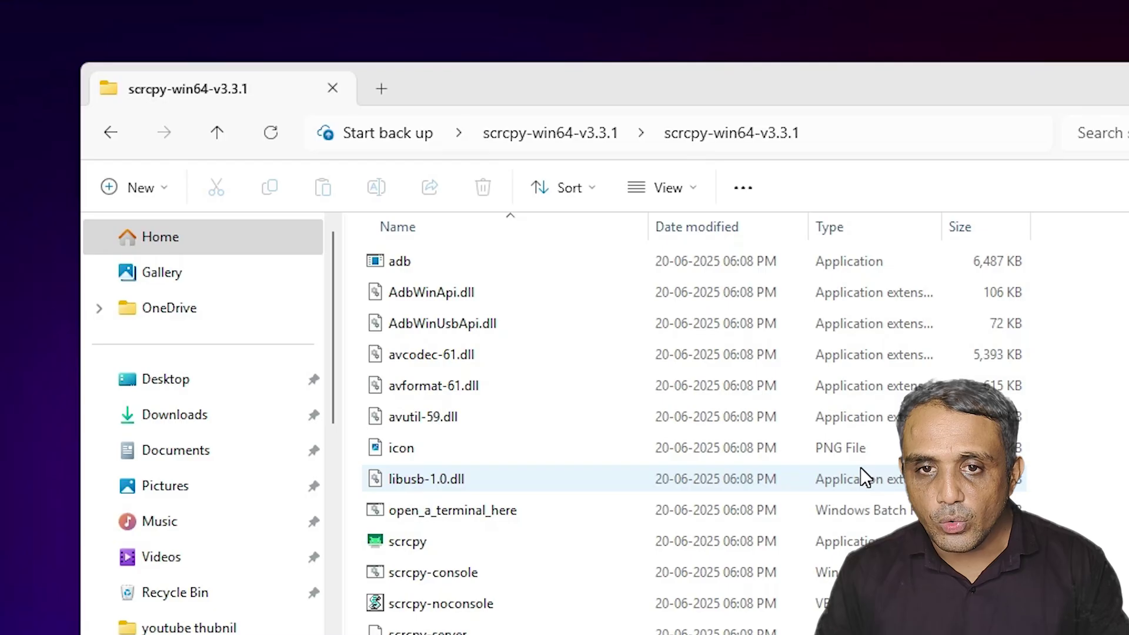
left_click(925, 126)
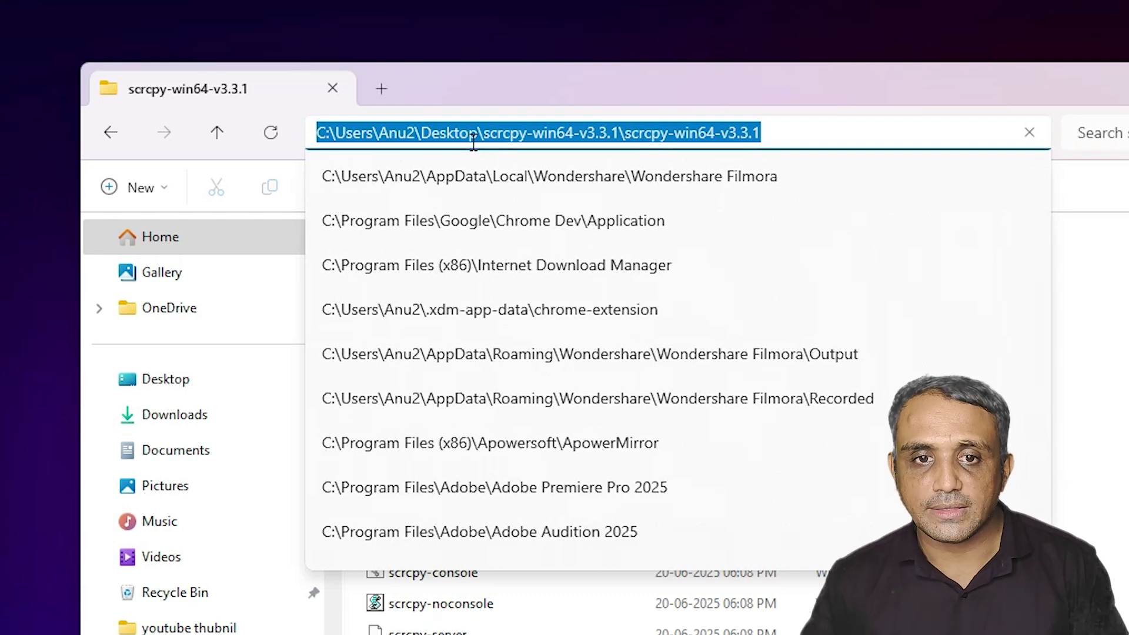
left_click(1122, 373)
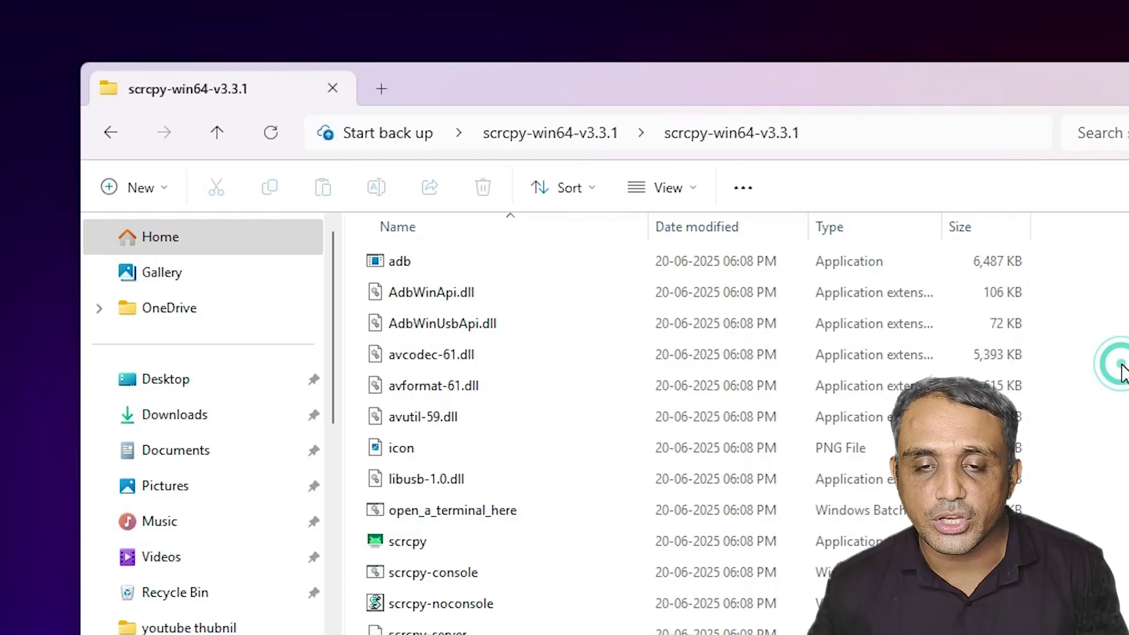
left_click(856, 129)
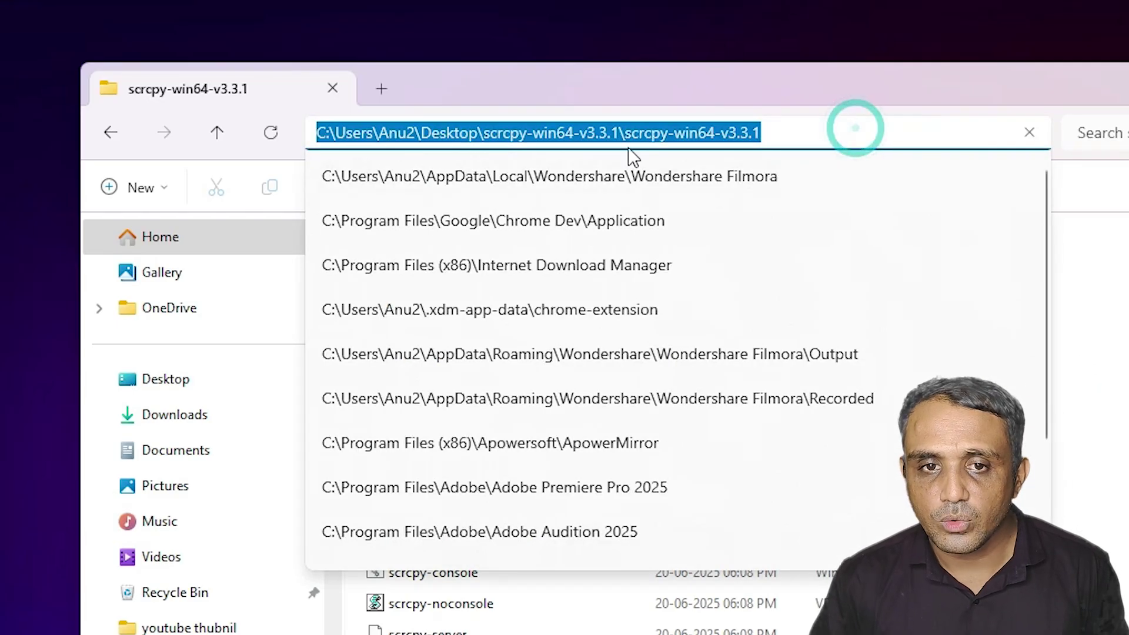
key("Escape")
key("Escape")
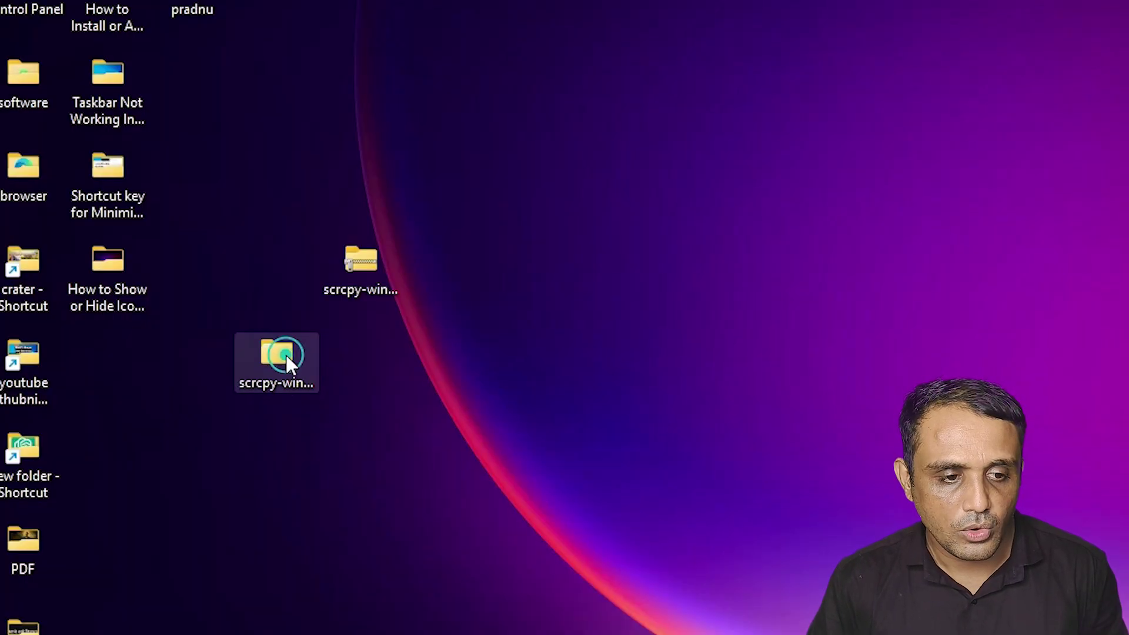
Reopen the inner scrcpy-win64-v3.3.1 folder and copy its full path from the address bar
double_click(286, 355)
double_click(588, 254)
left_click(871, 118)
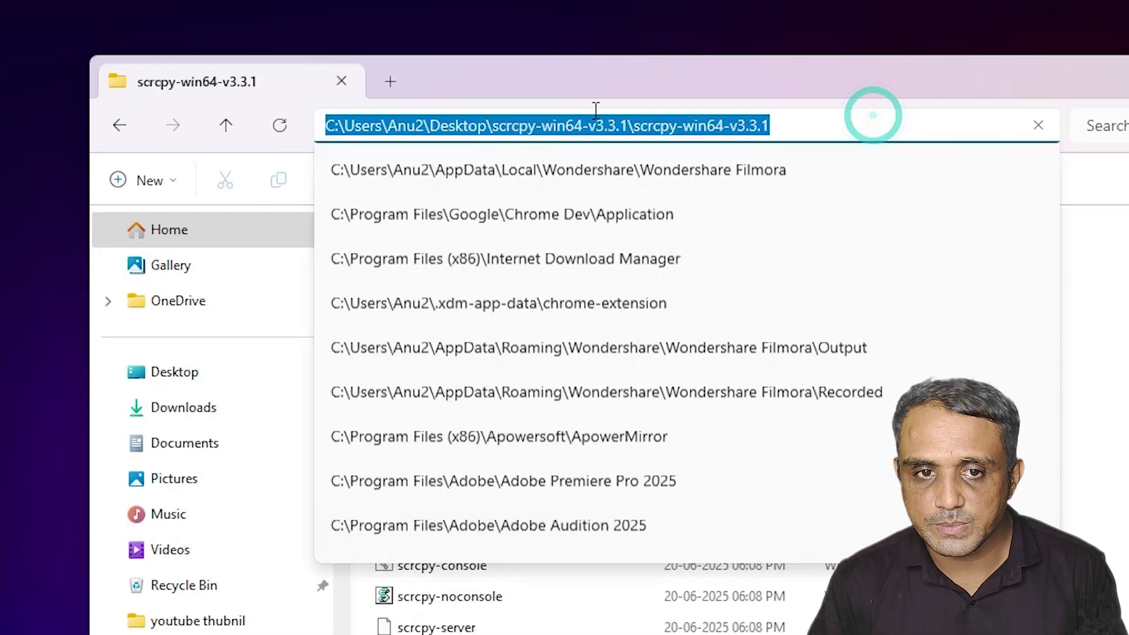
left_click(806, 122)
left_click(842, 121)
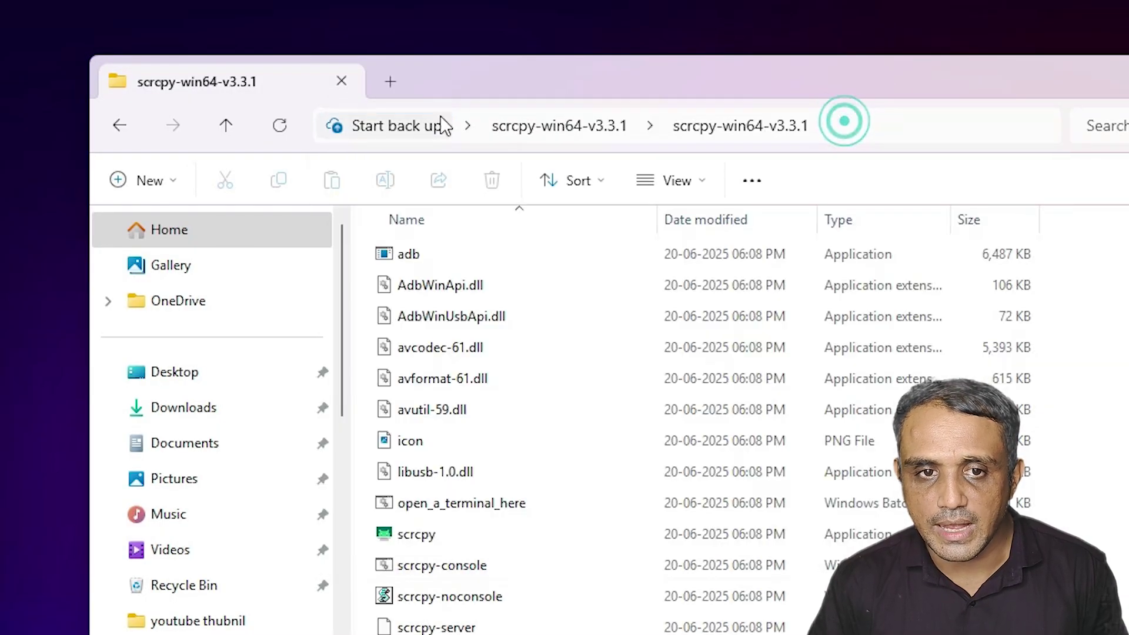
left_click(838, 129)
left_click(834, 124)
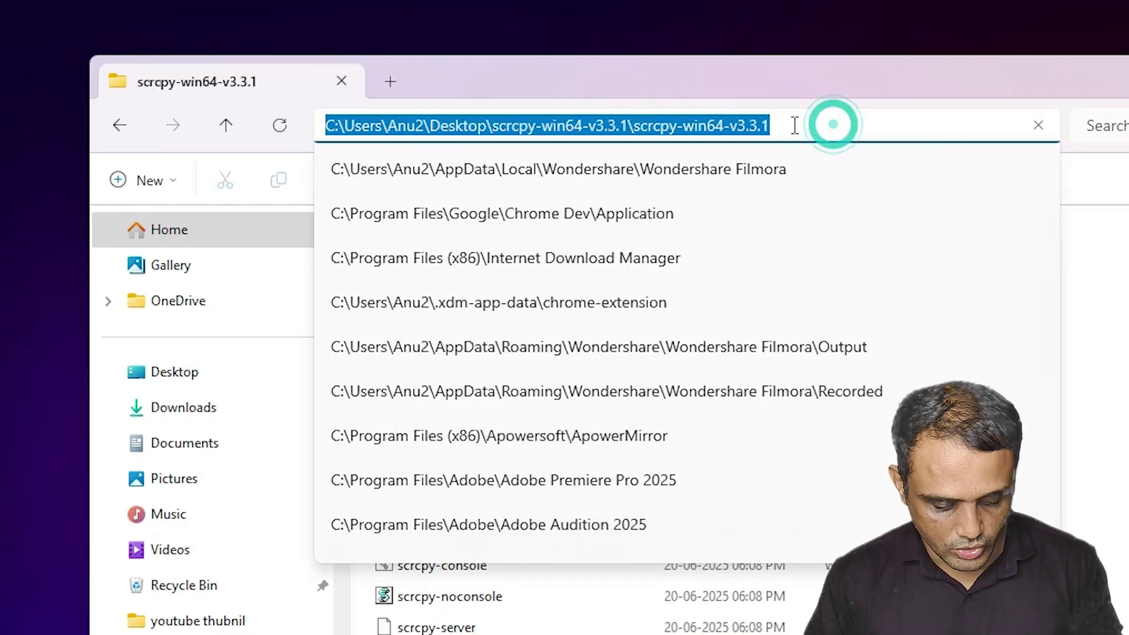
right_click(680, 131)
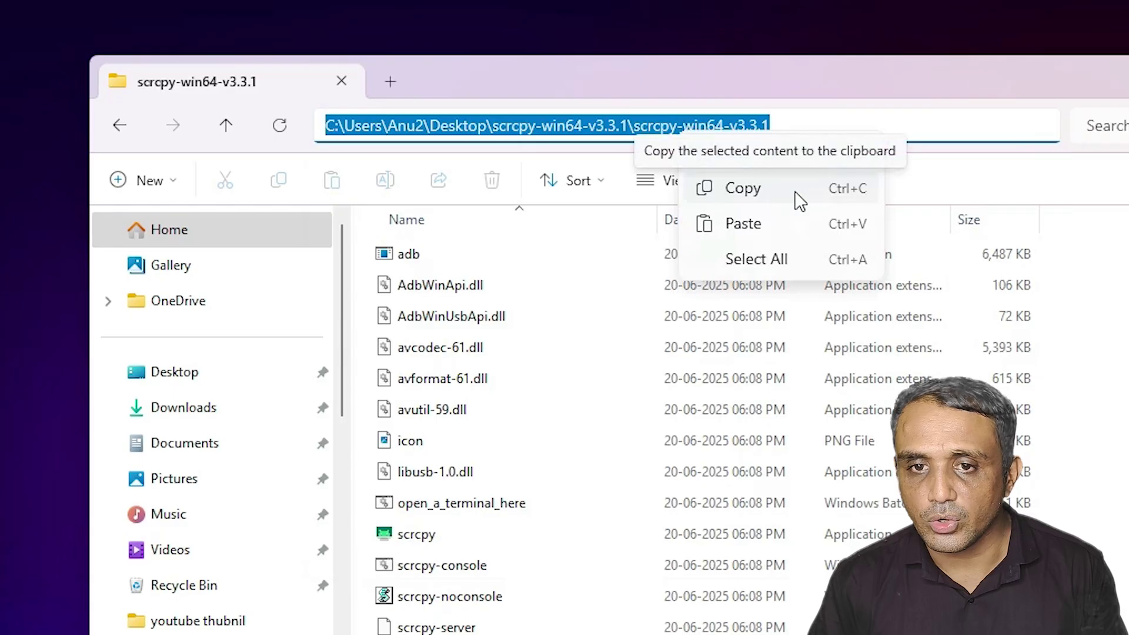
left_click(775, 191)
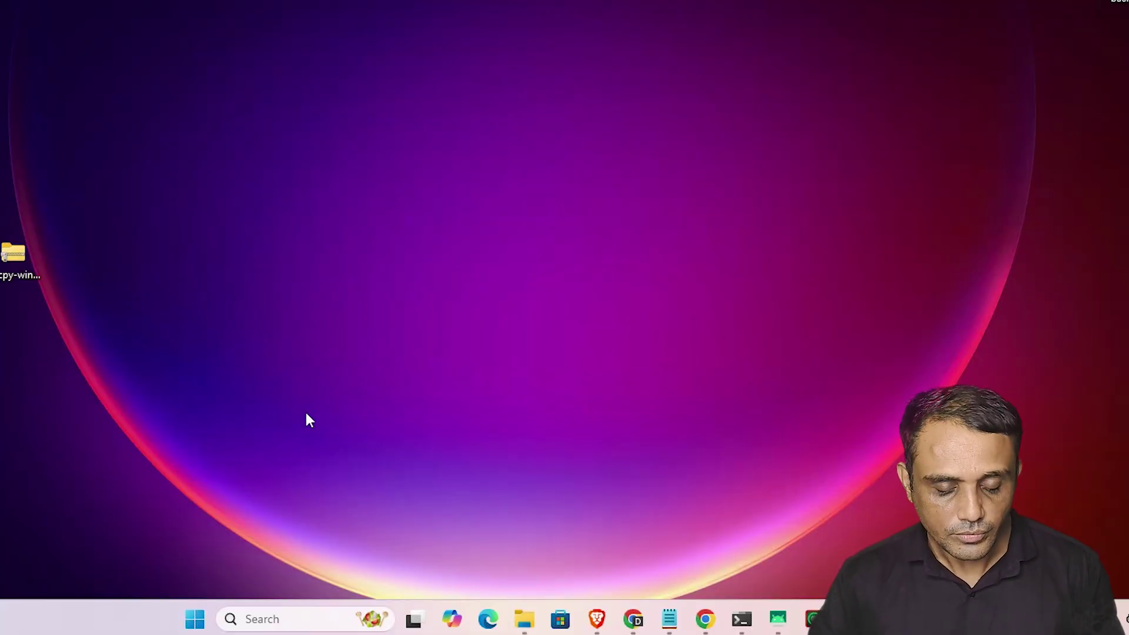
Search 'path' to open System Properties and its Environment Variables list
left_click(187, 627)
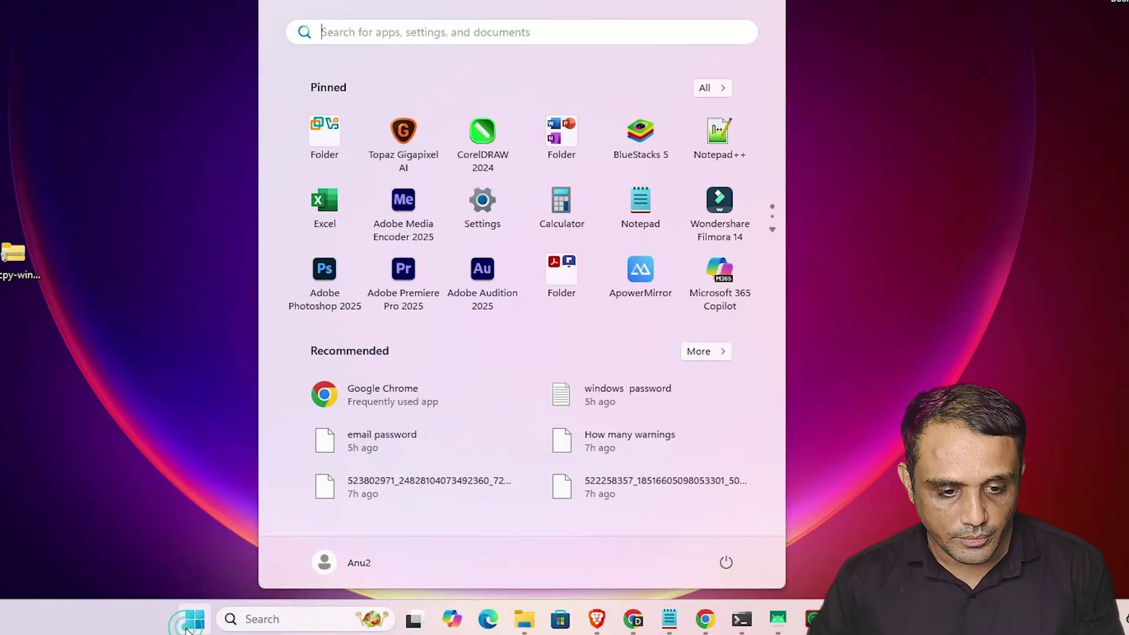
type("p")
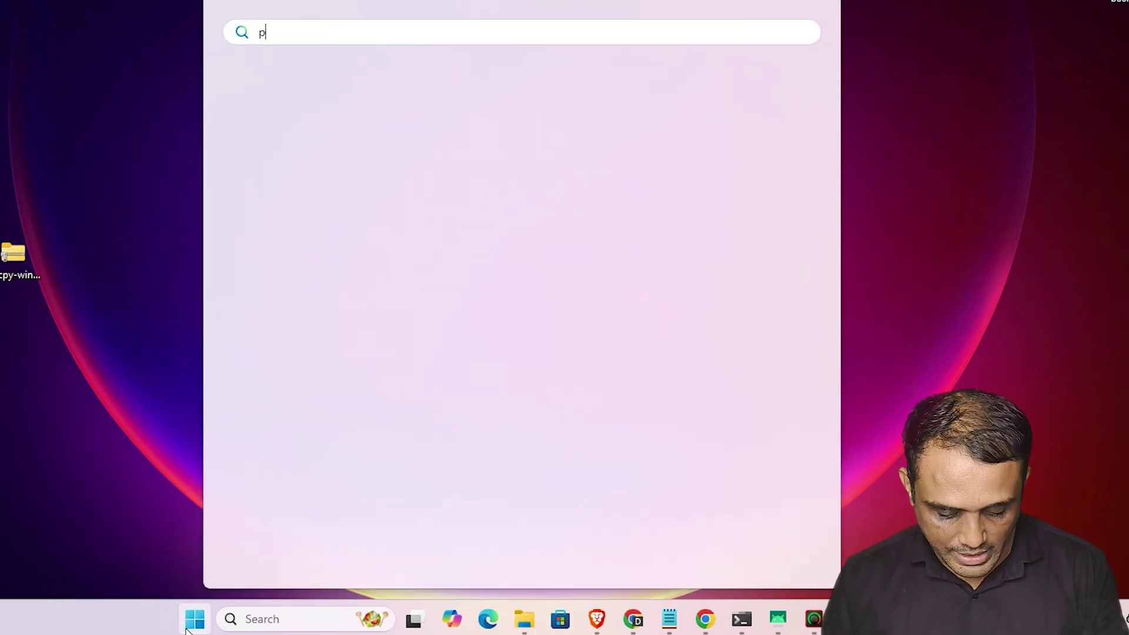
type("at")
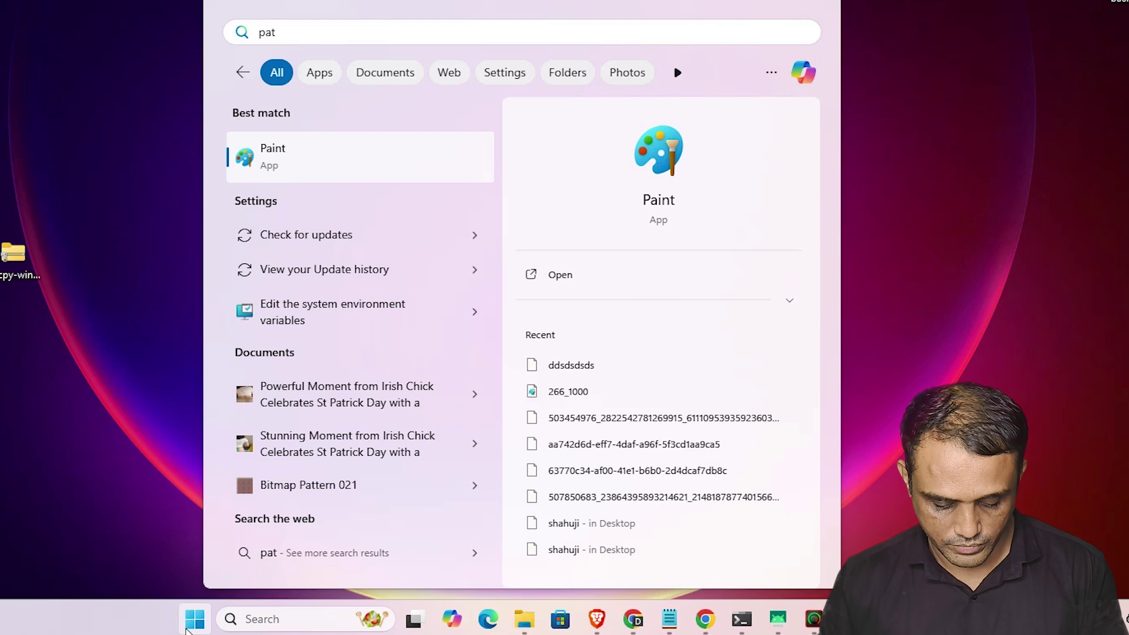
type("h")
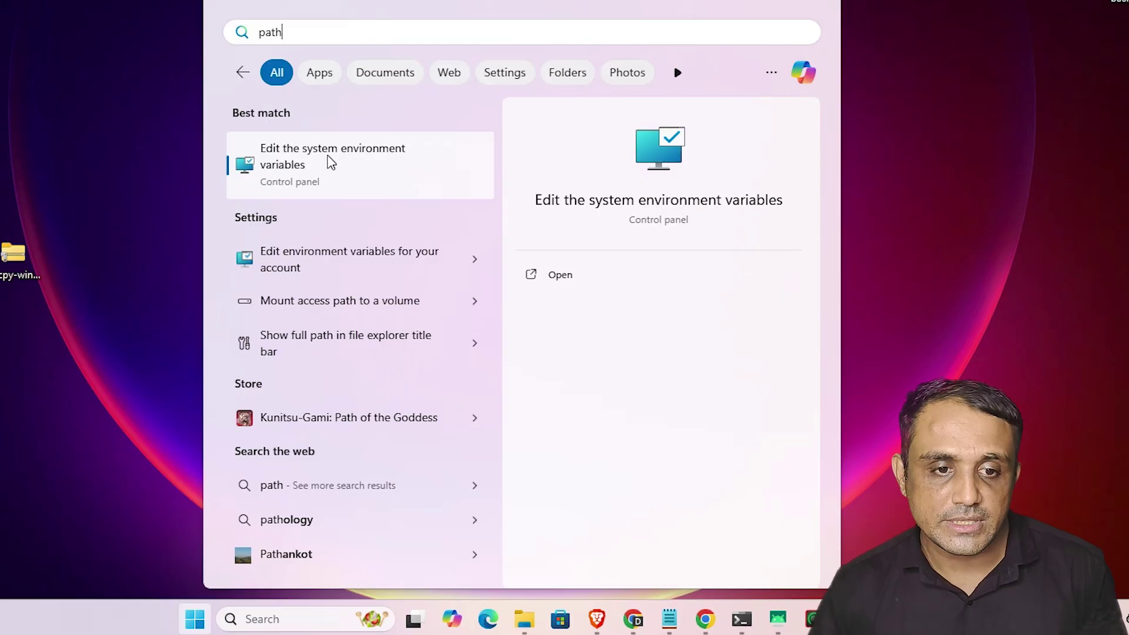
left_click(329, 160)
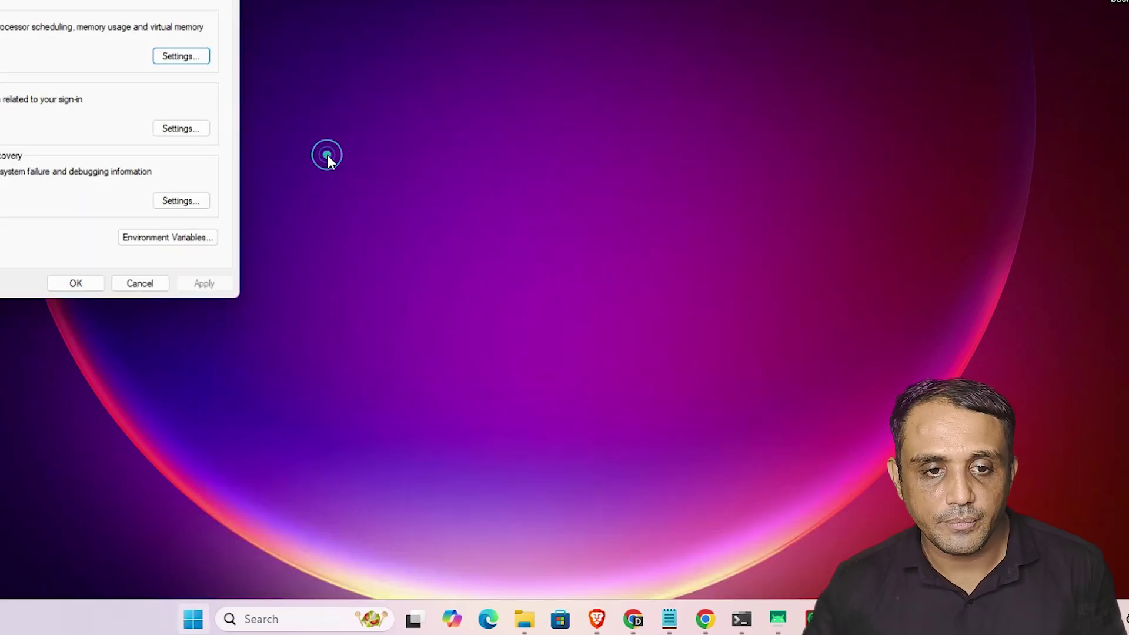
left_click_drag(257, 129, 583, 172)
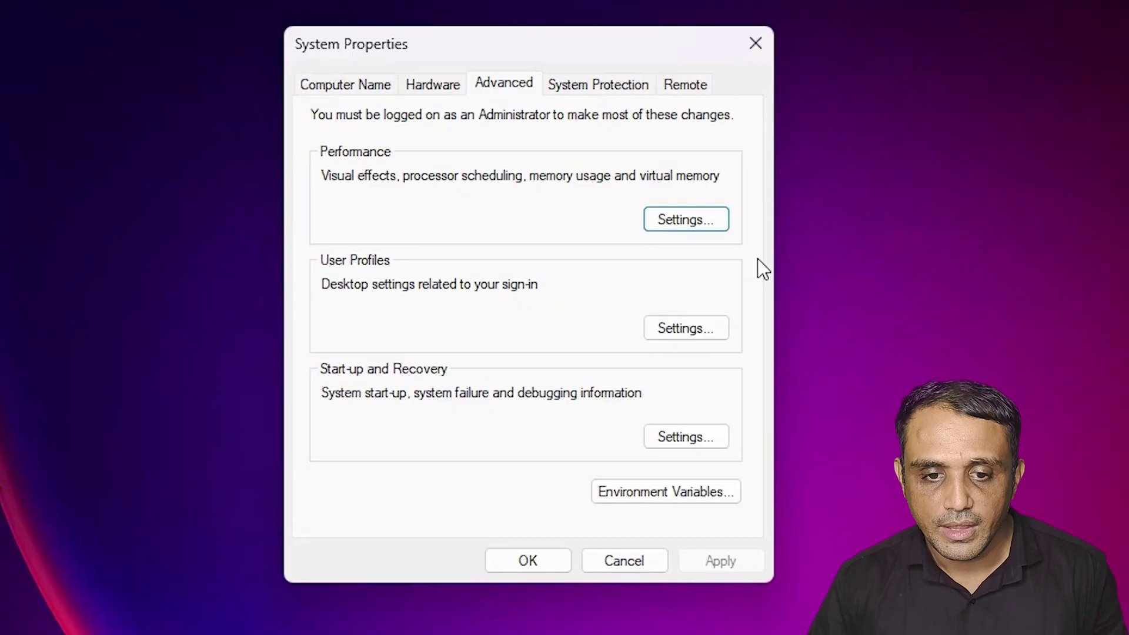
left_click(695, 498)
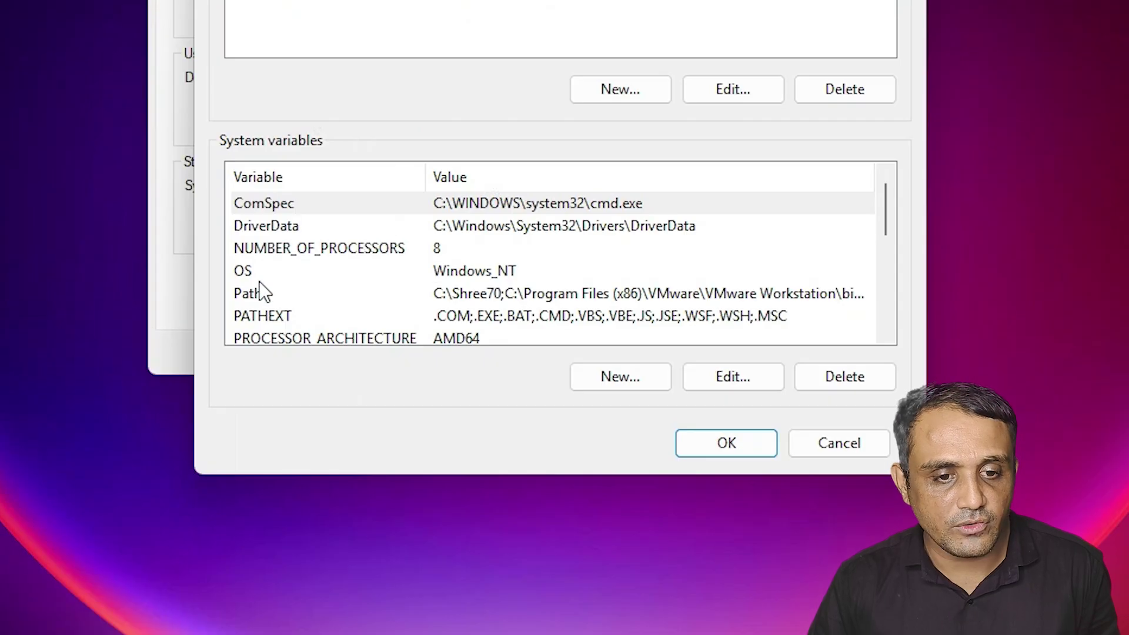
Add the pasted scrcpy folder path as a new system Path entry and confirm all dialogs
left_click(261, 295)
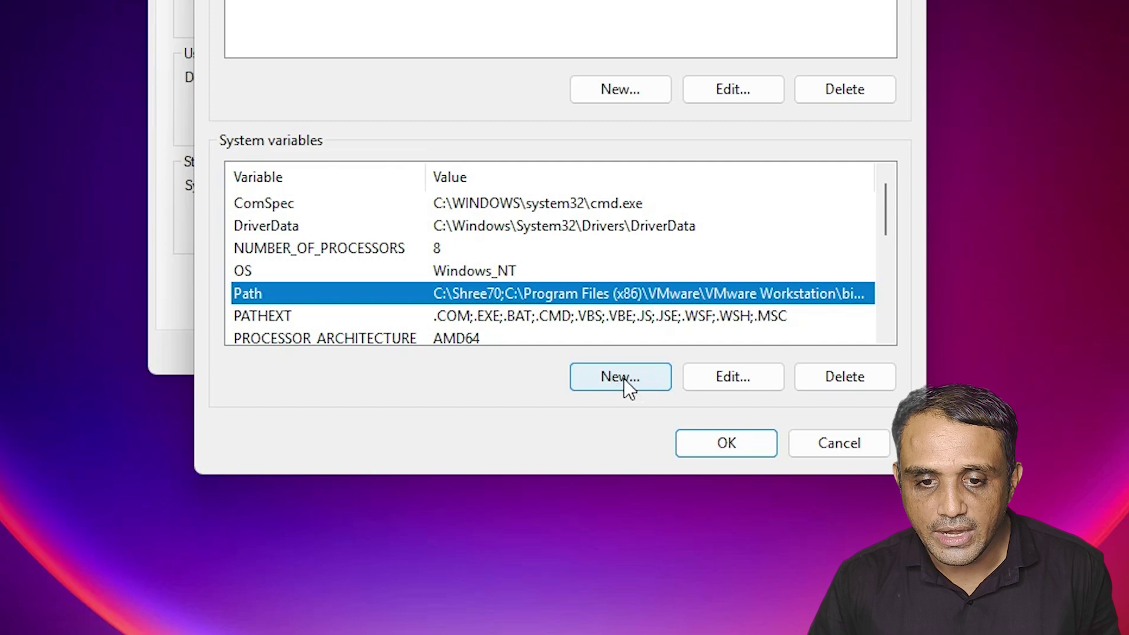
left_click(736, 377)
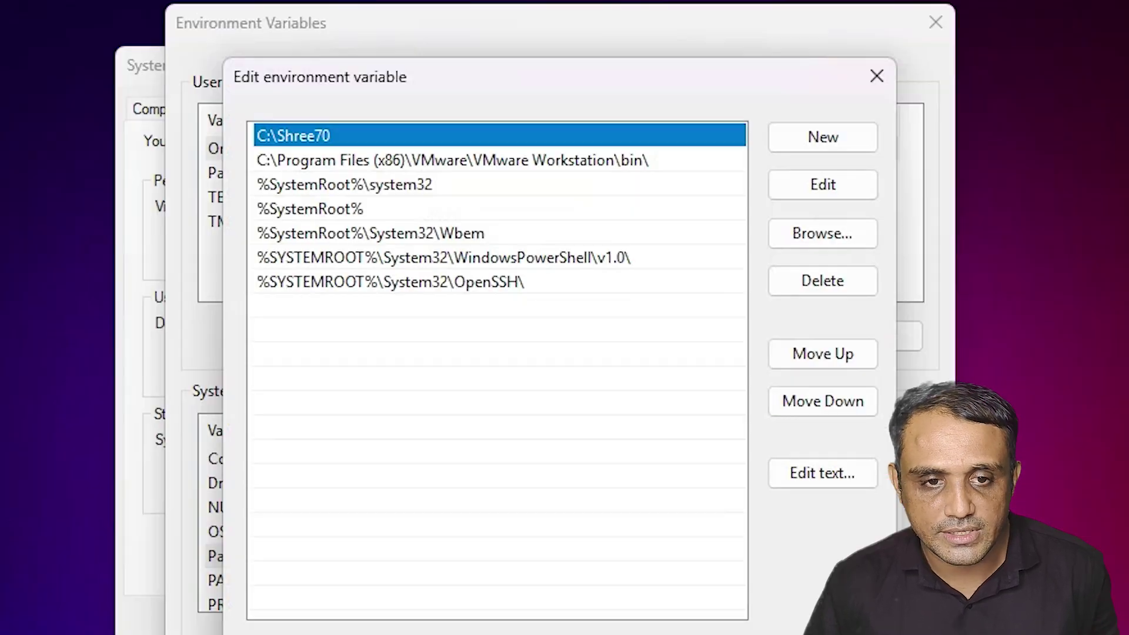
left_click(386, 303)
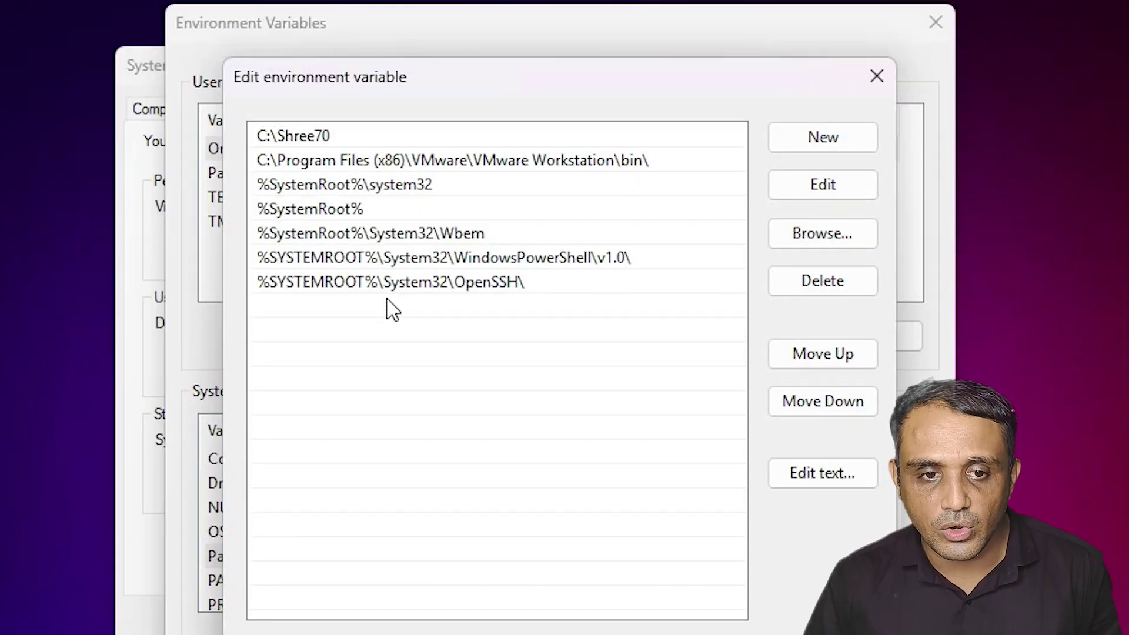
left_click(852, 150)
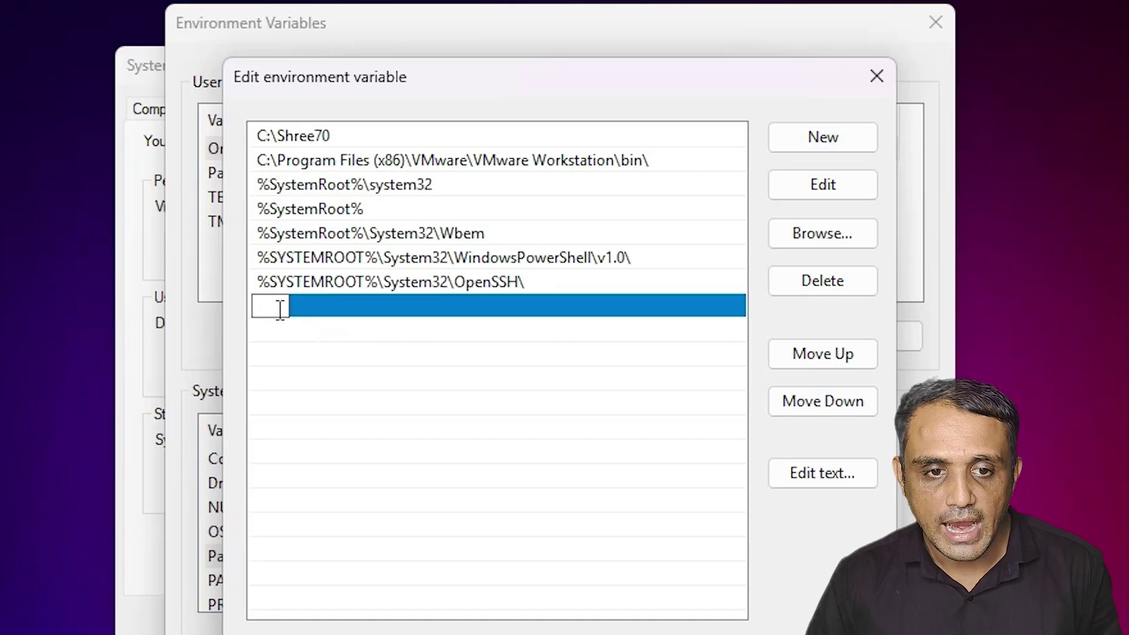
right_click(279, 308)
left_click(343, 417)
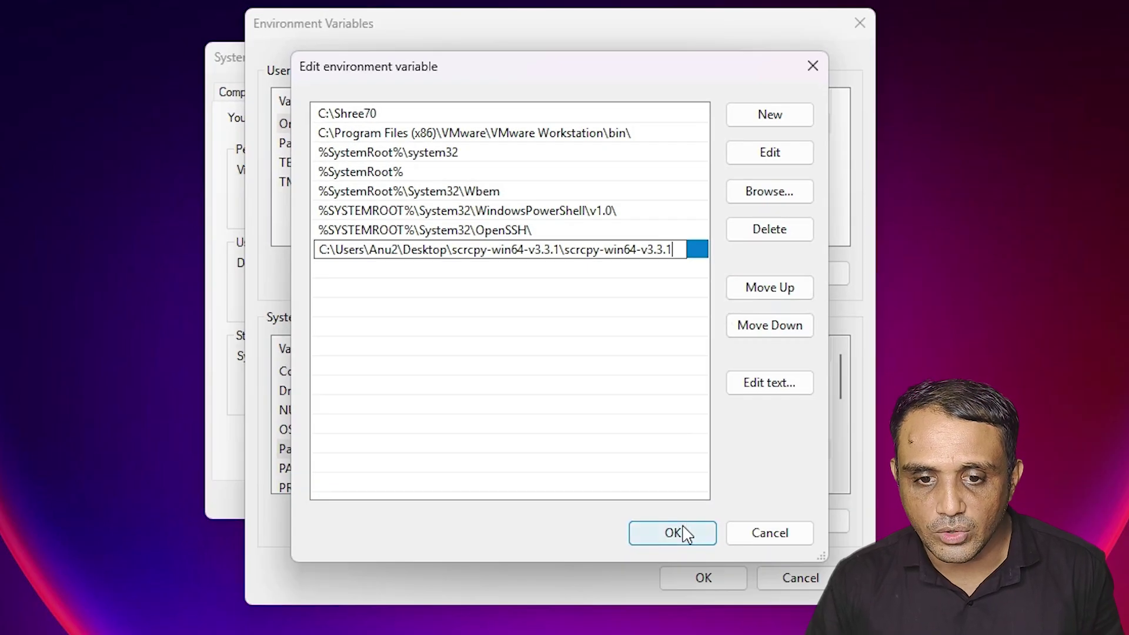
left_click(682, 534)
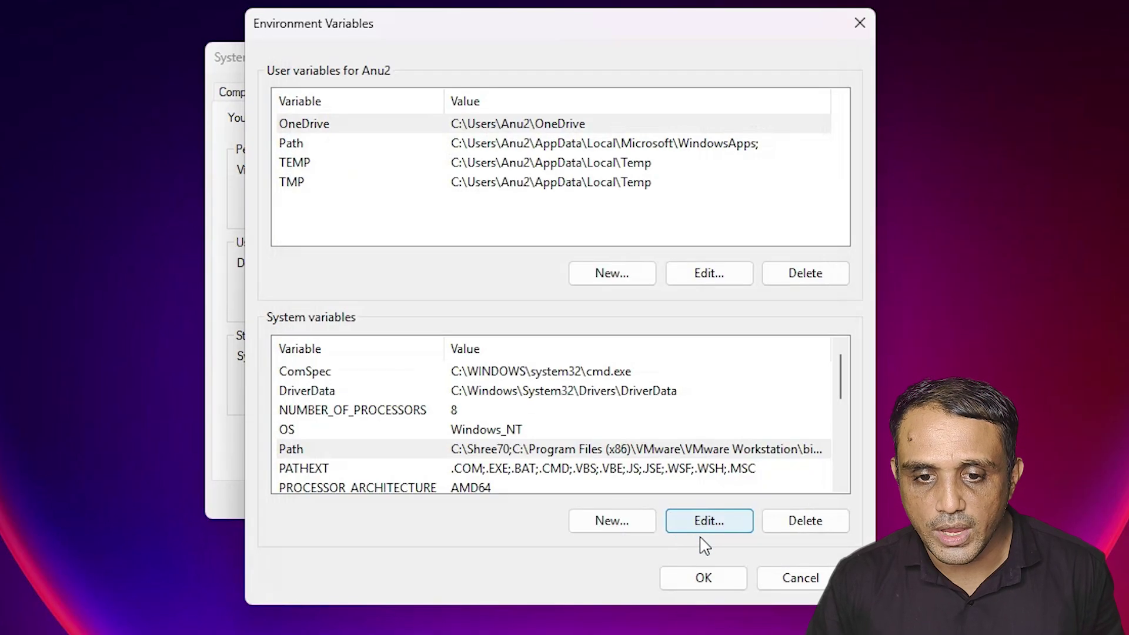
left_click(703, 578)
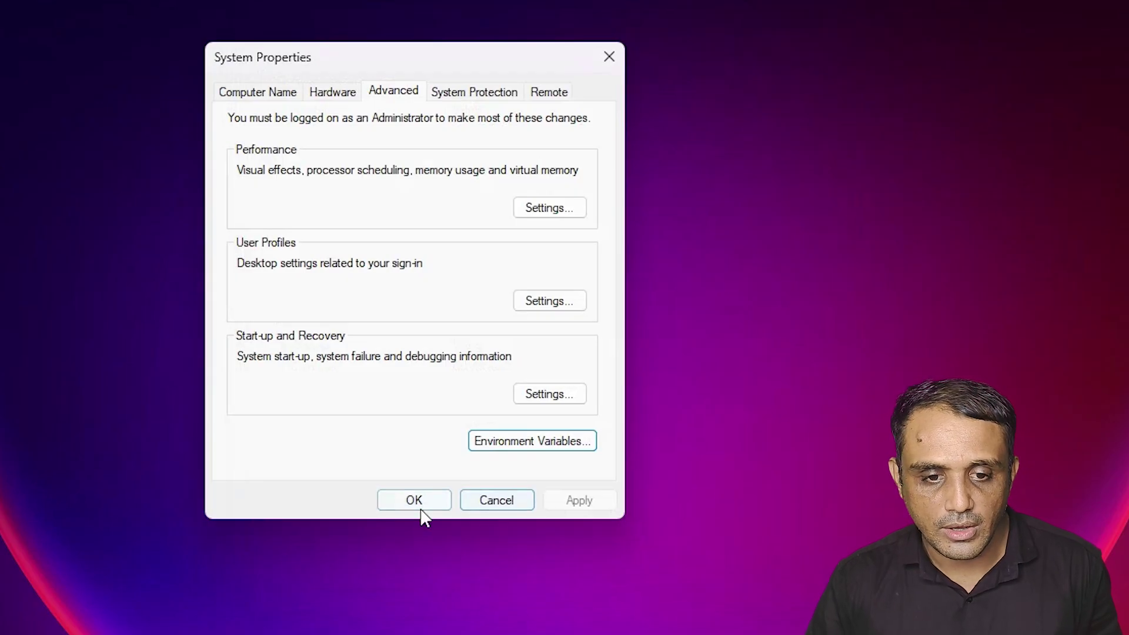
left_click(414, 500)
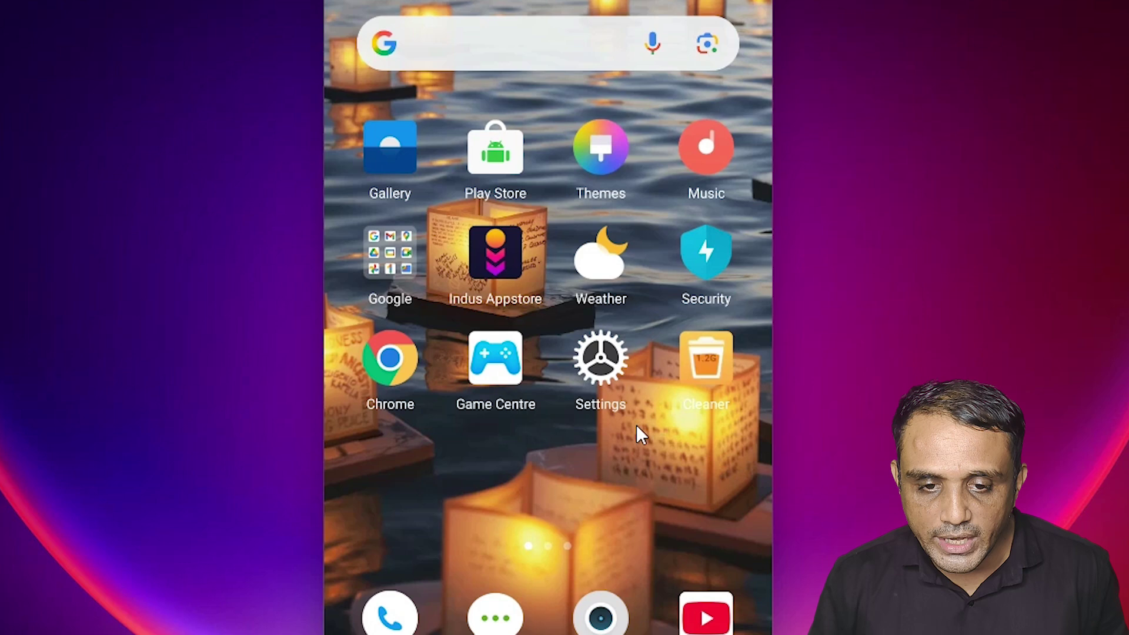
Open the phone's Settings app and navigate to the About phone page
left_click(608, 370)
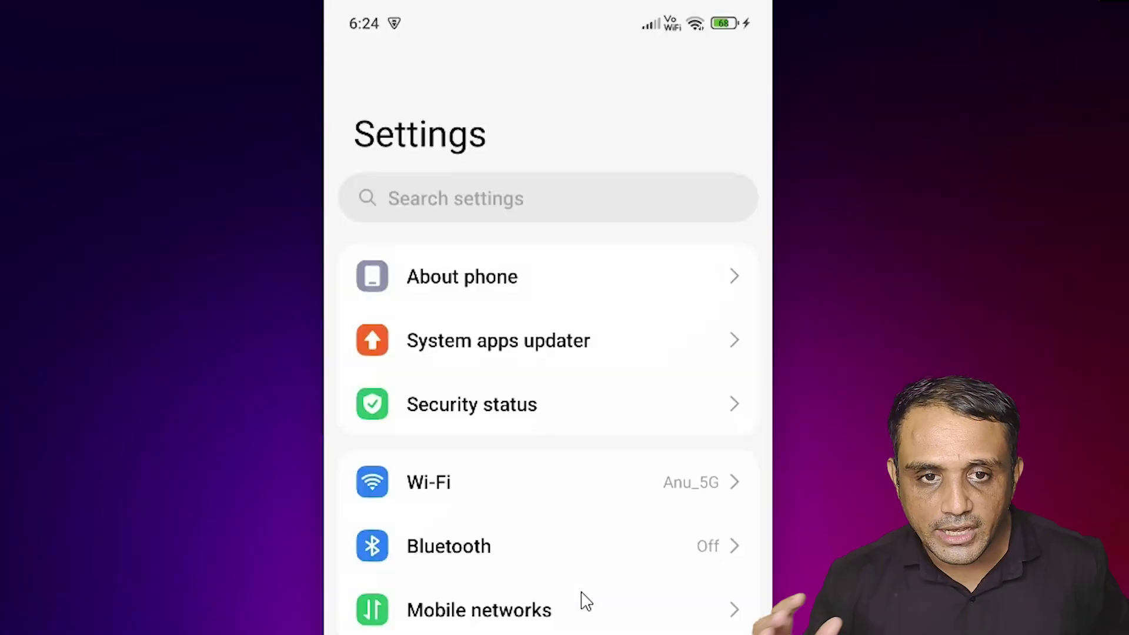
left_click(527, 294)
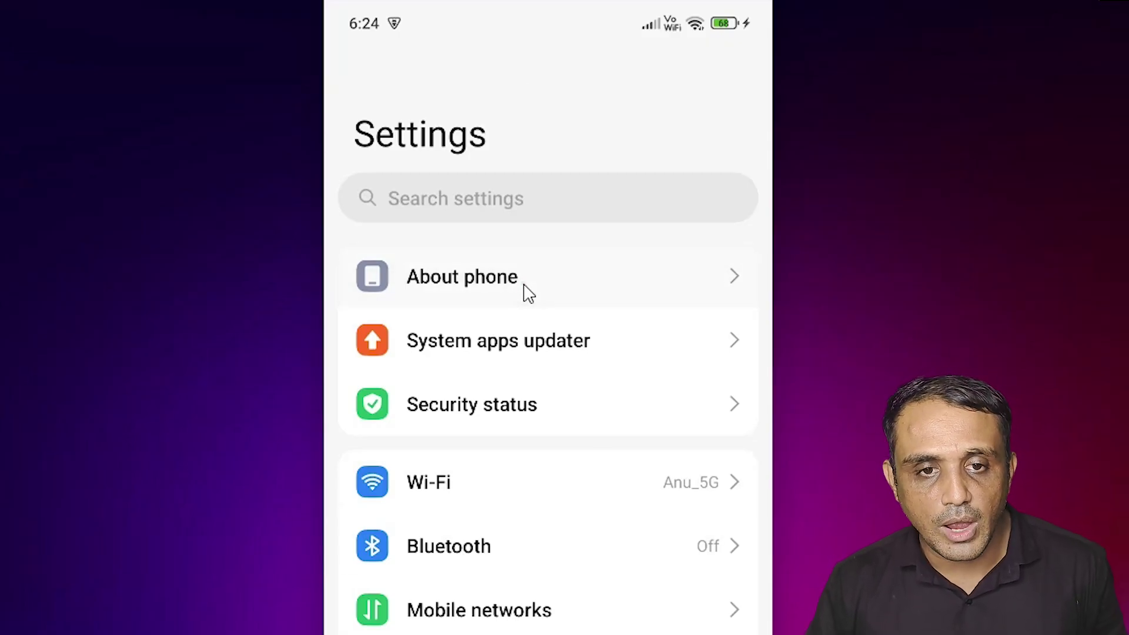
left_click(523, 291)
left_click_drag(609, 524, 623, 293)
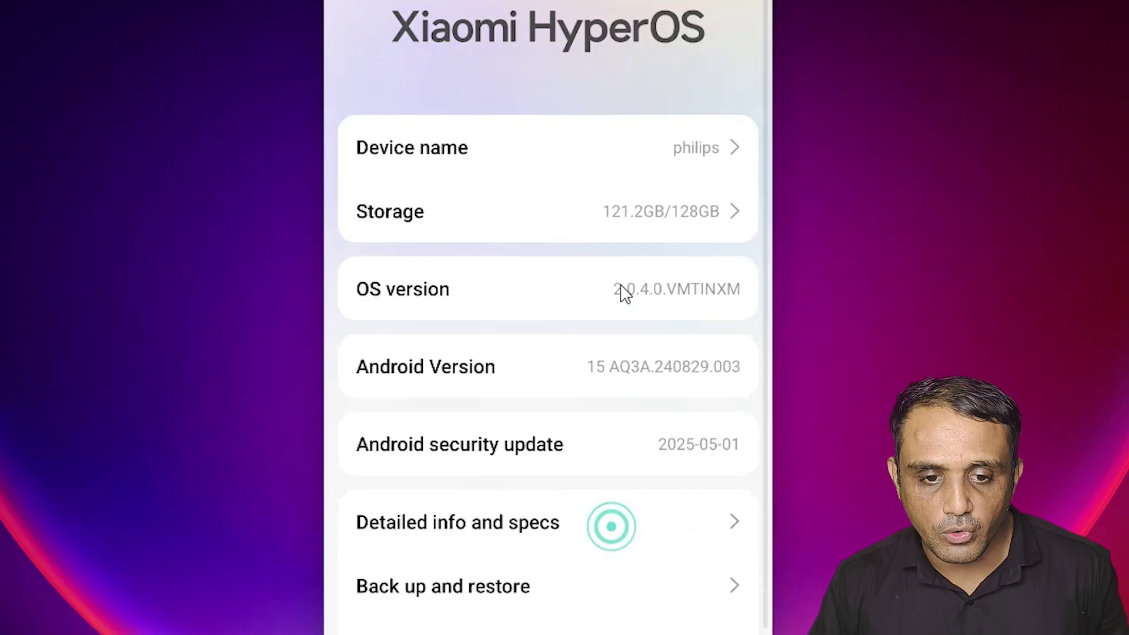
left_click(554, 560)
scroll(553, 462, "down", 3)
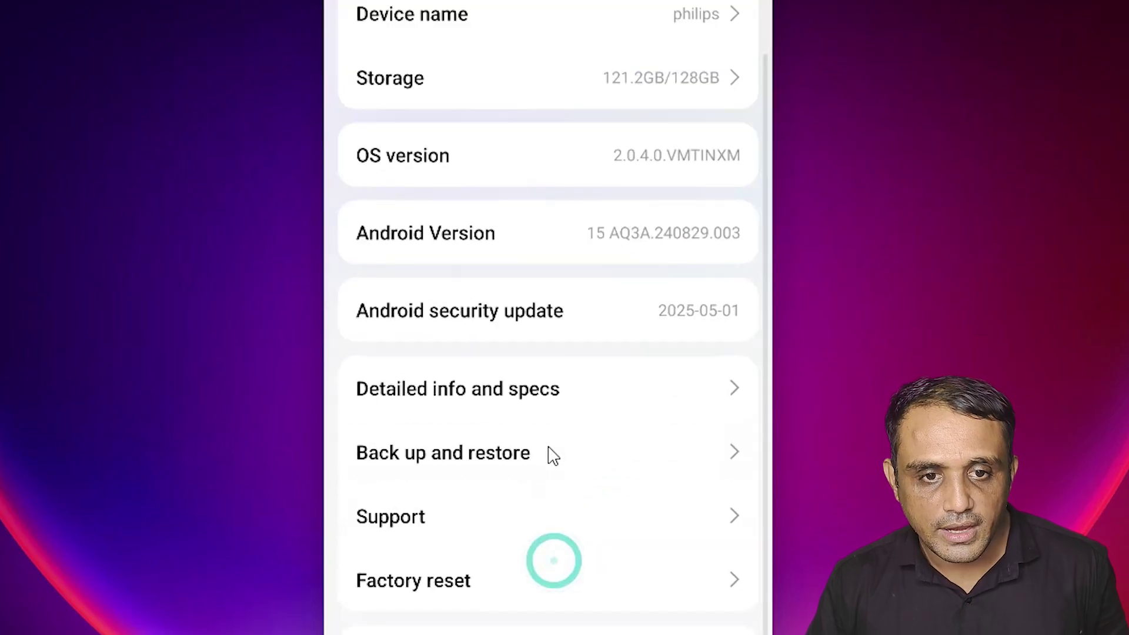
left_click(535, 236)
left_click(396, 168)
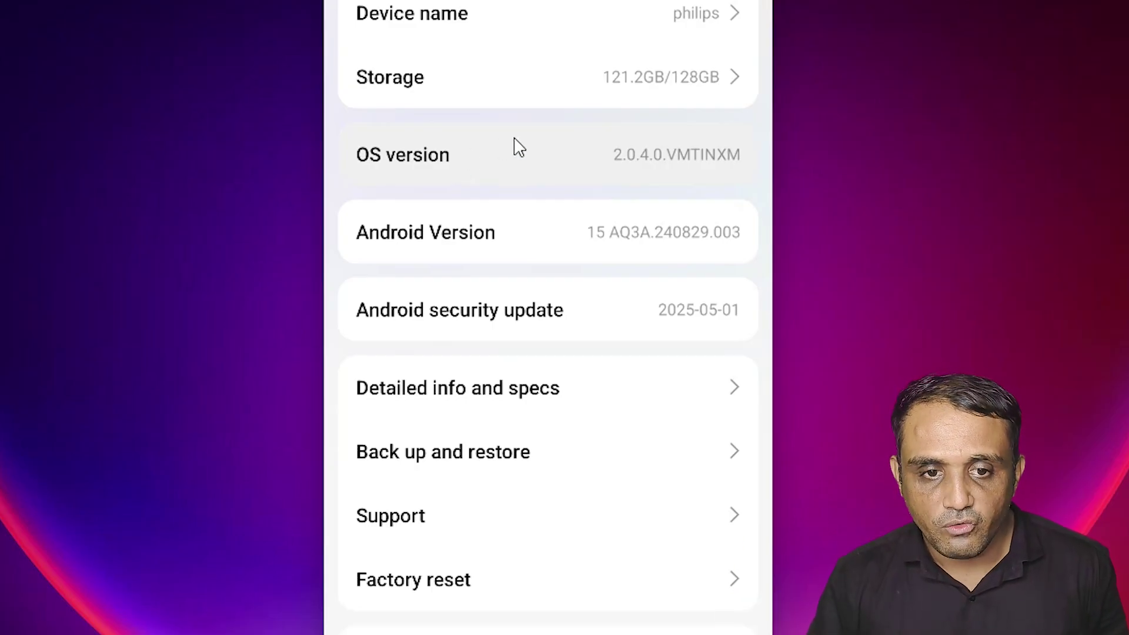
Tap OS version repeatedly to confirm developer mode is already on, then go back
left_click(415, 156)
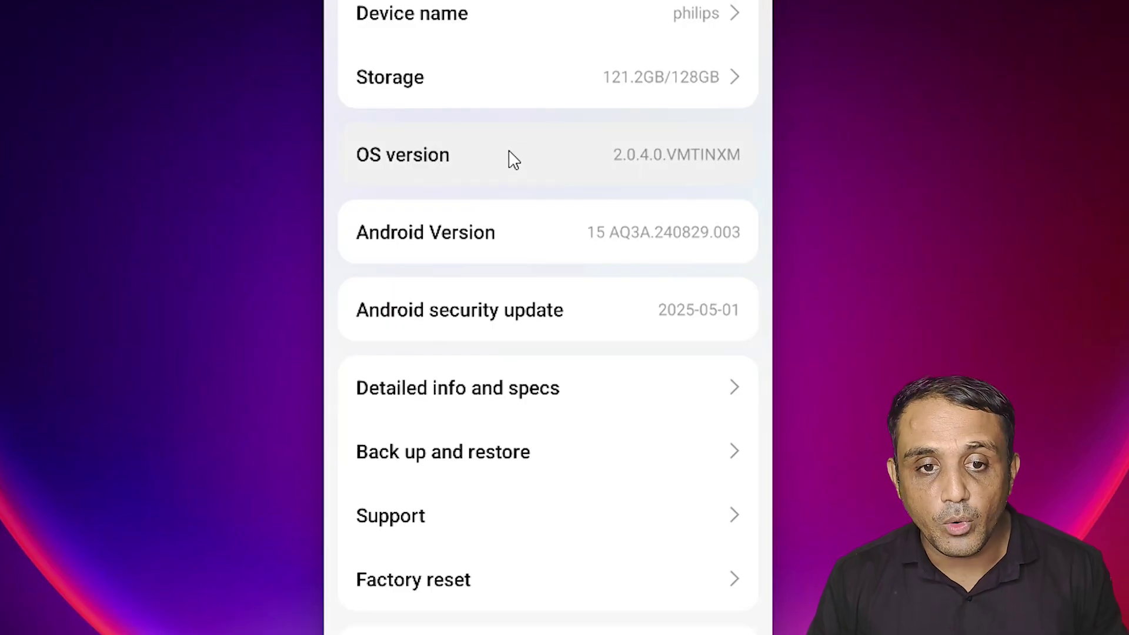
left_click(435, 168)
left_click(435, 167)
left_click(435, 168)
left_click(435, 168)
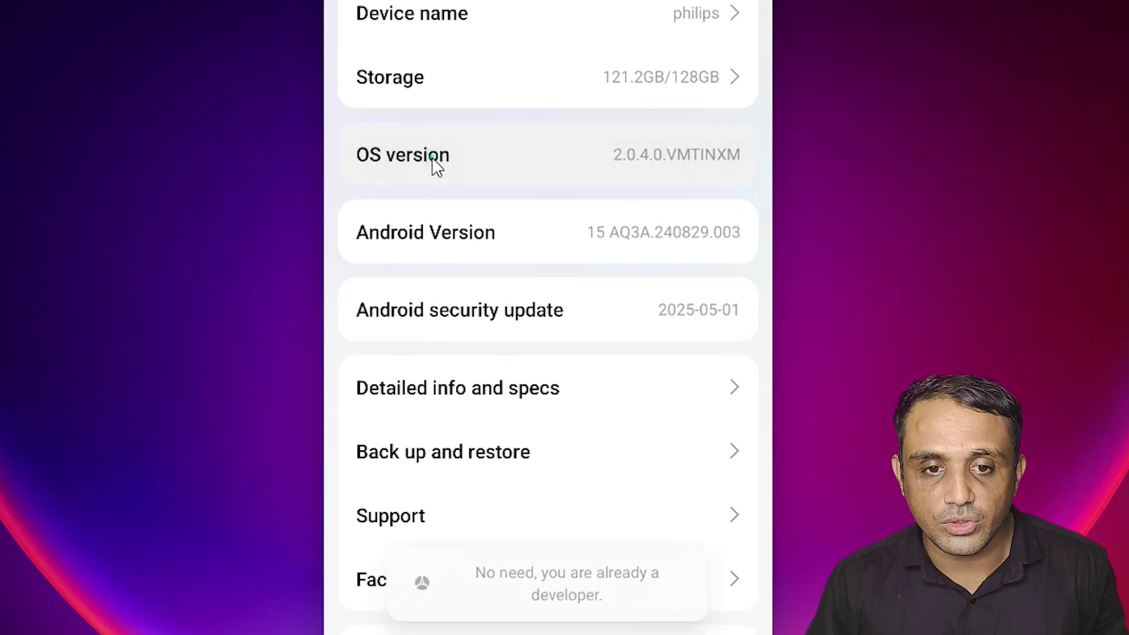
left_click(435, 168)
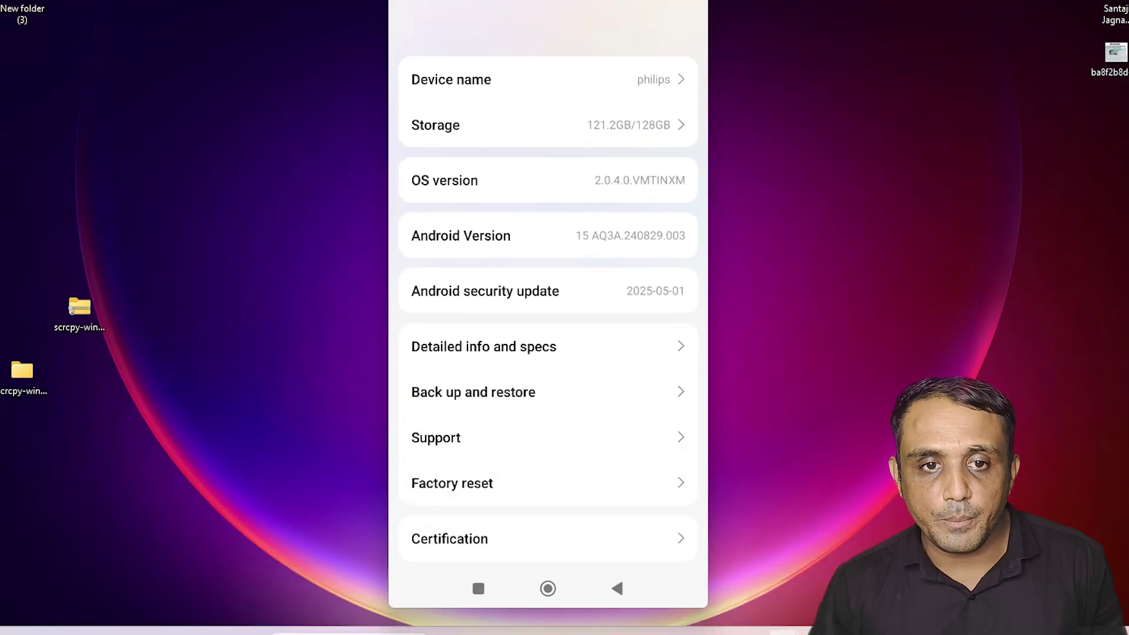
left_click(645, 624)
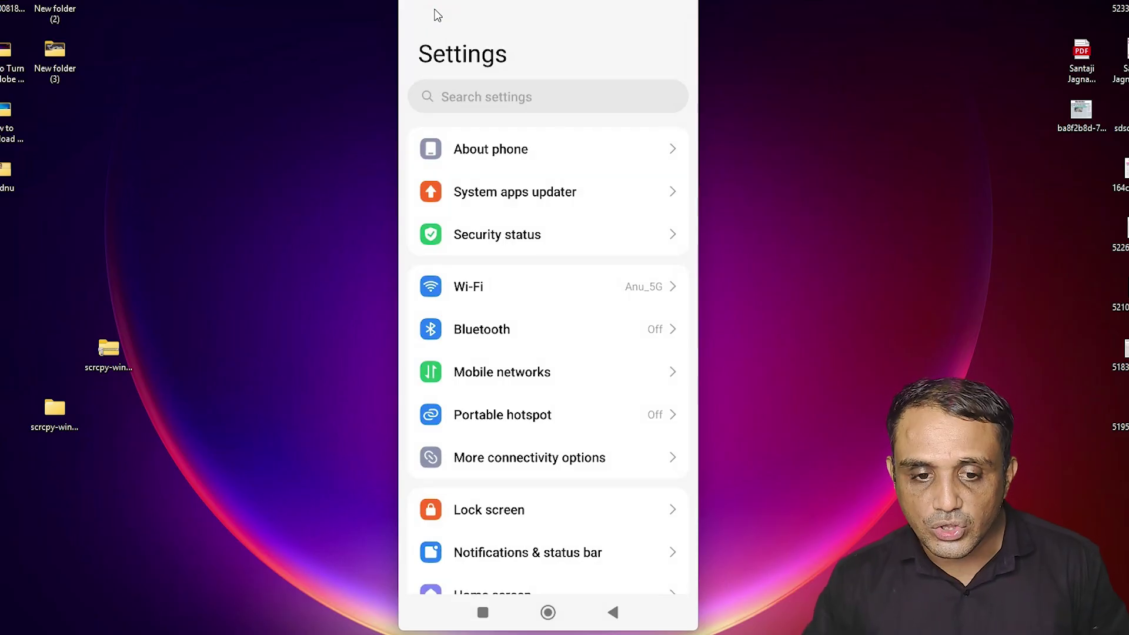
Open Additional settings > Developer options on the phone
scroll(575, 395, "down", 5)
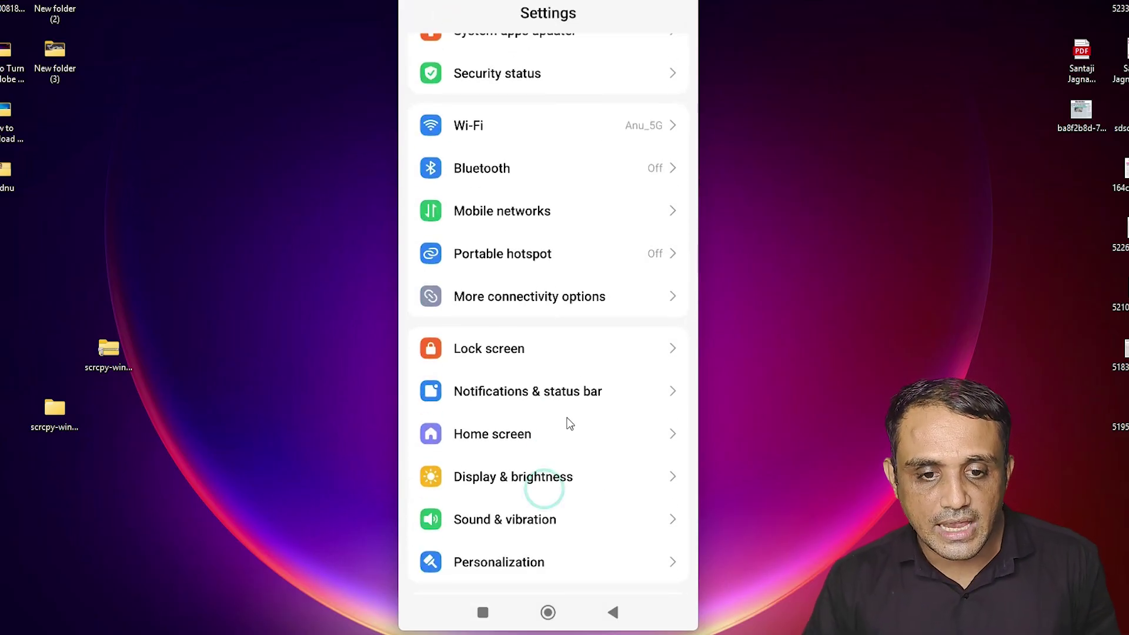
scroll(588, 312, "down", 3)
scroll(565, 412, "down", 3)
scroll(569, 469, "up", 1)
scroll(569, 469, "down", 5)
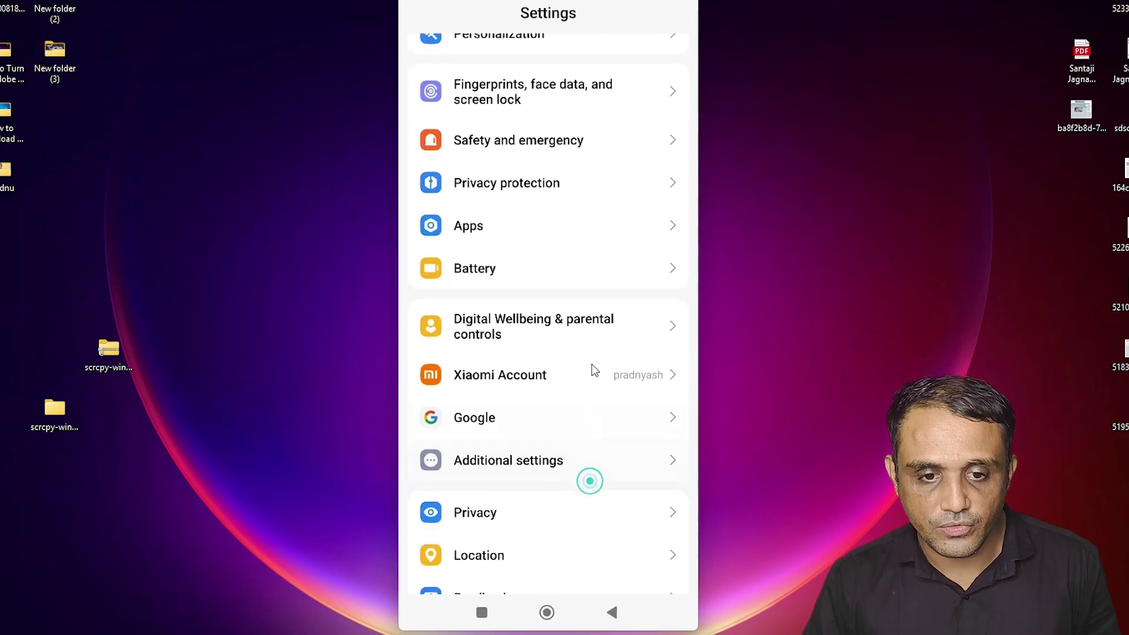
scroll(591, 371, "down", 1)
left_click(576, 422)
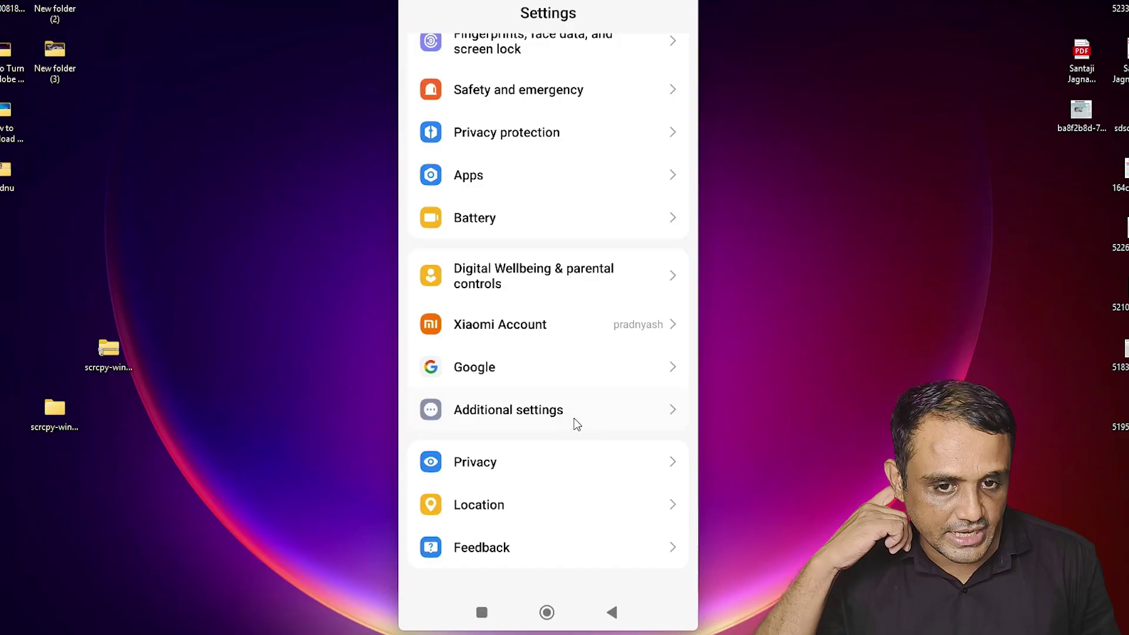
scroll(499, 486, "down", 5)
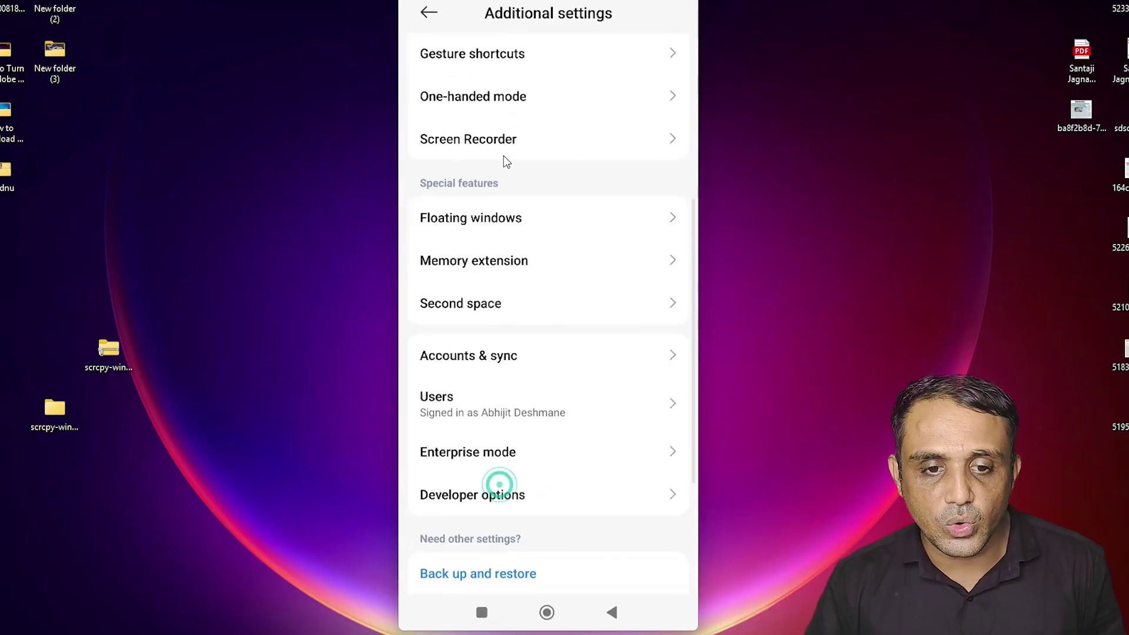
scroll(566, 468, "down", 3)
left_click(528, 347)
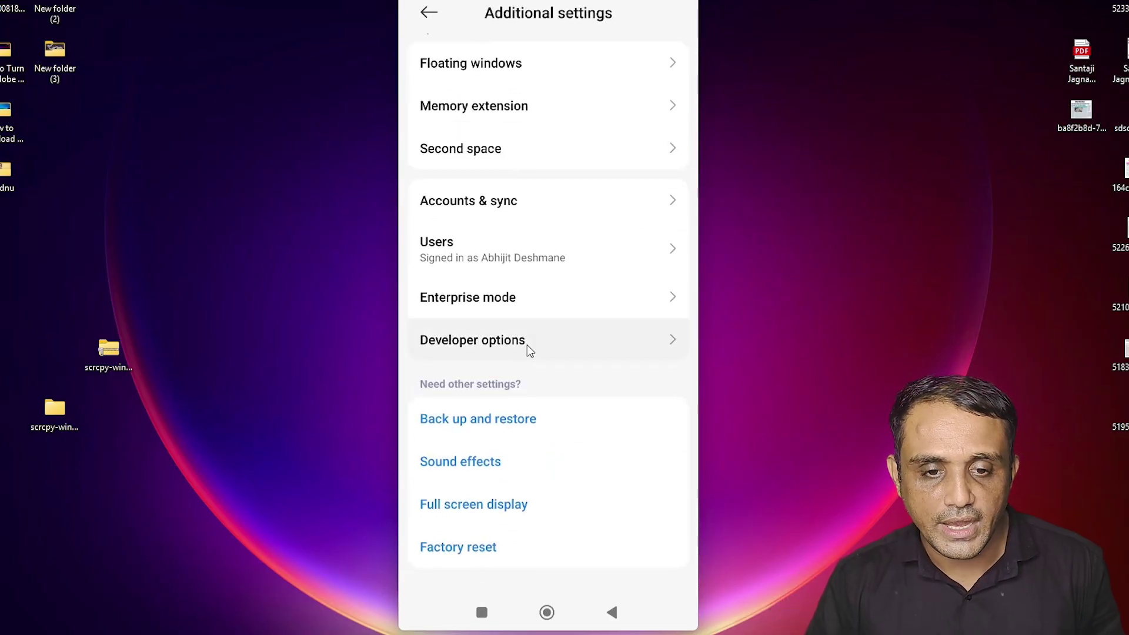
left_click(516, 348)
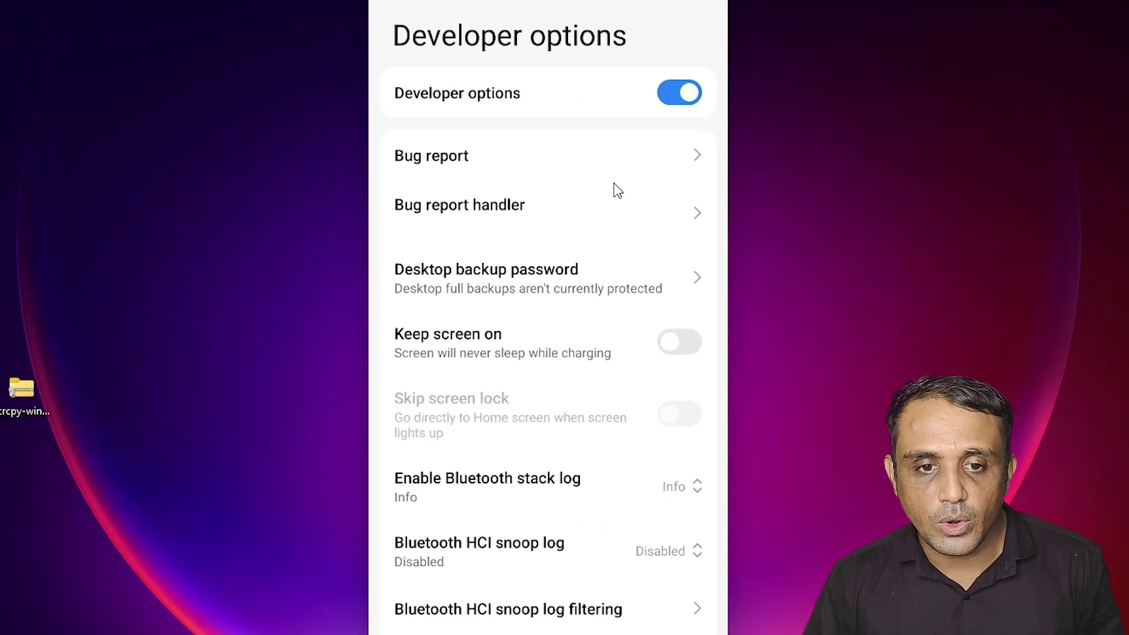
Verify USB debugging and USB debugging (Security settings) are on, then back out of Settings
left_click_drag(517, 517, 520, 237)
left_click_drag(612, 552, 602, 305)
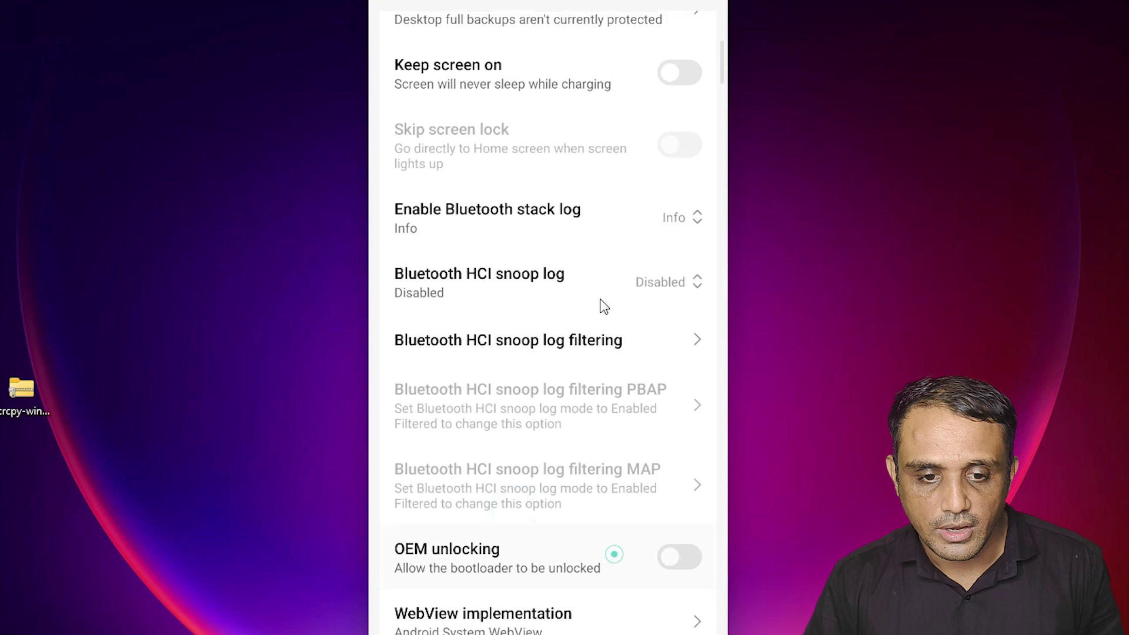
left_click_drag(606, 537, 618, 257)
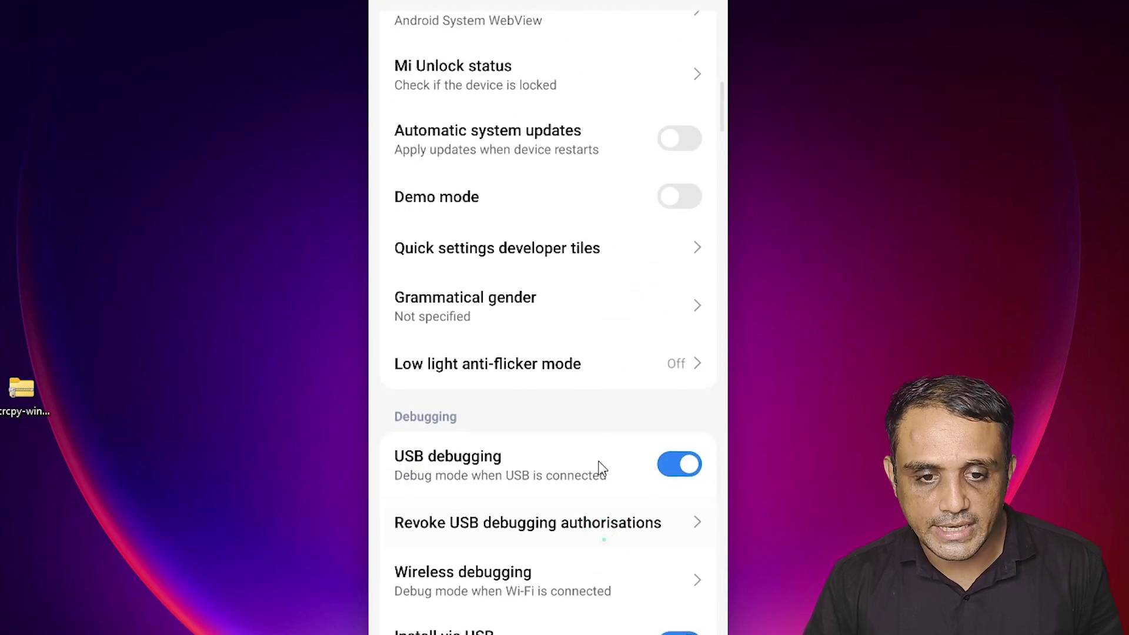
left_click_drag(601, 469, 595, 423)
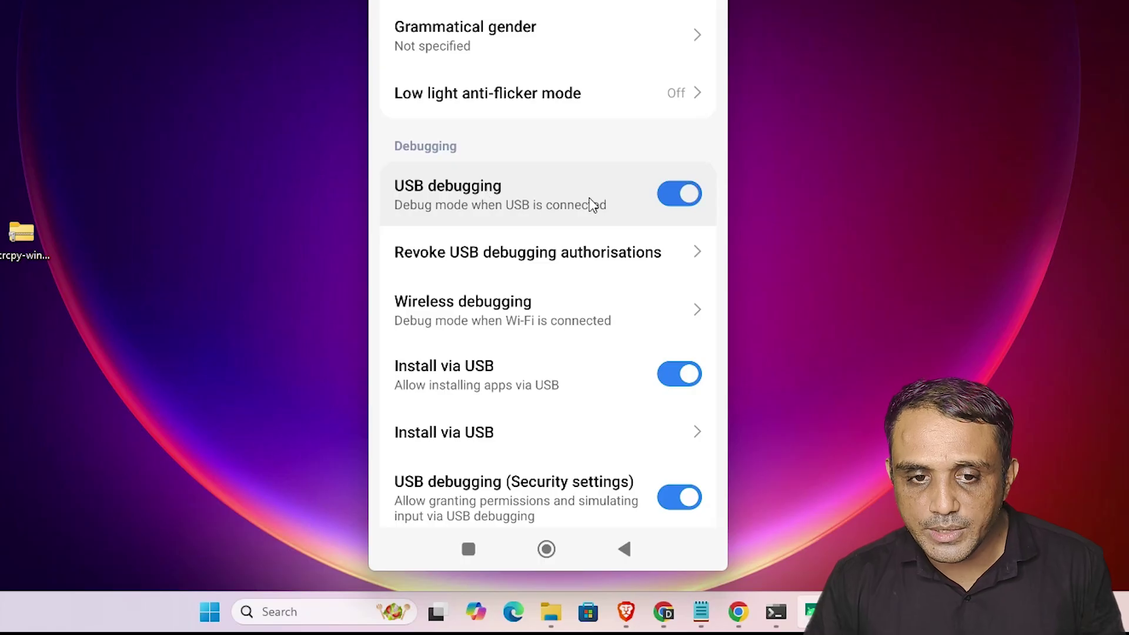
left_click_drag(584, 385, 584, 297)
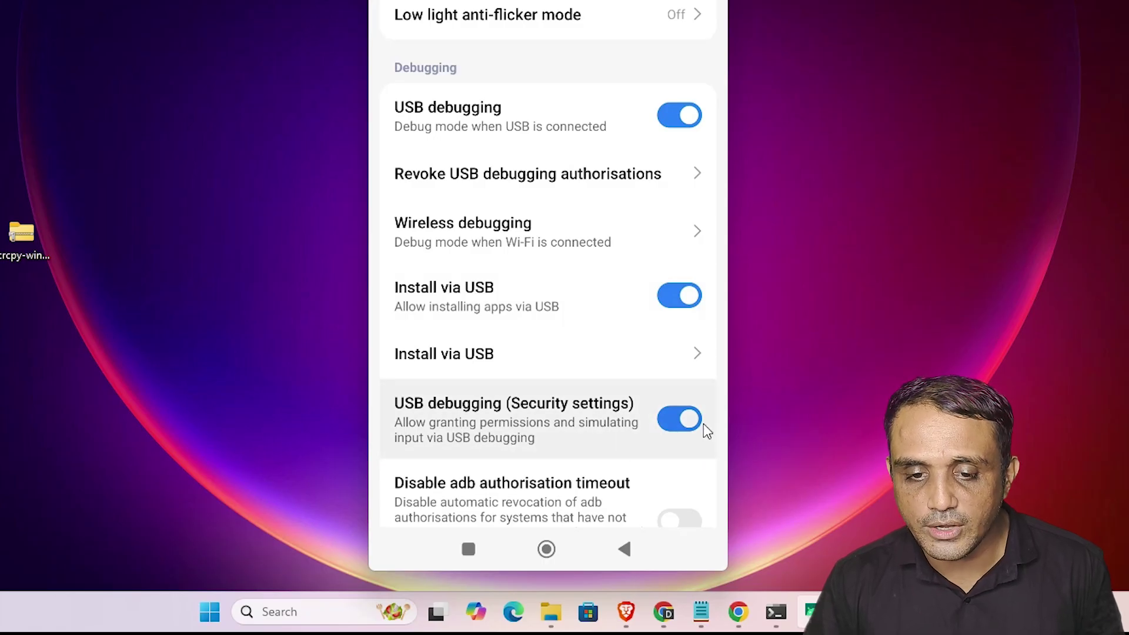
left_click_drag(590, 455, 577, 50)
left_click_drag(590, 383, 569, 168)
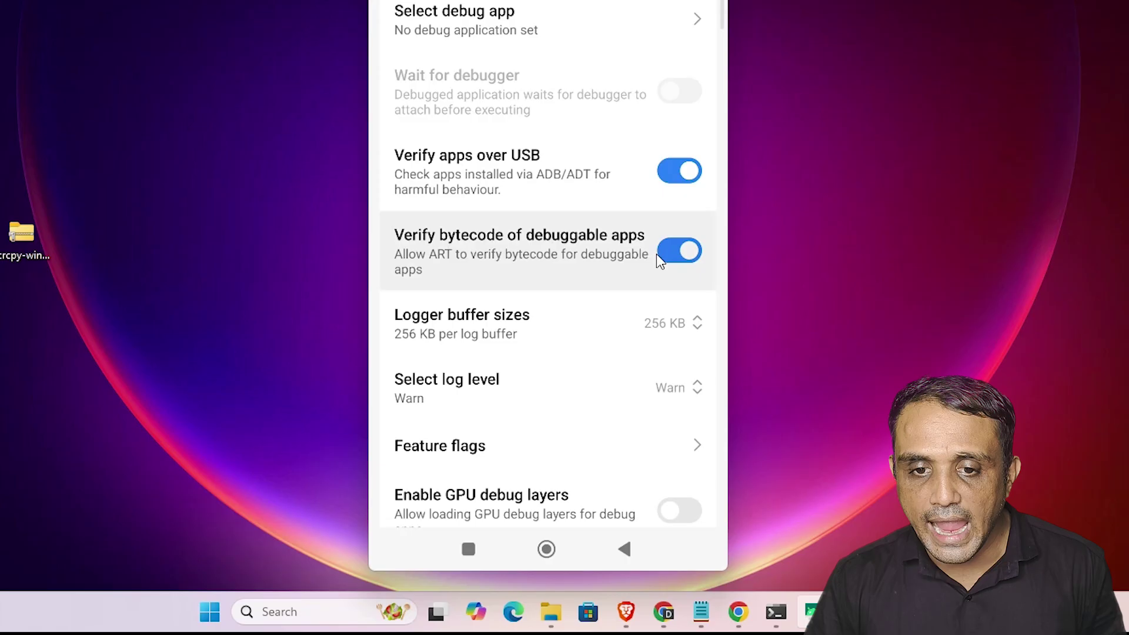
scroll(582, 41, "up", 5)
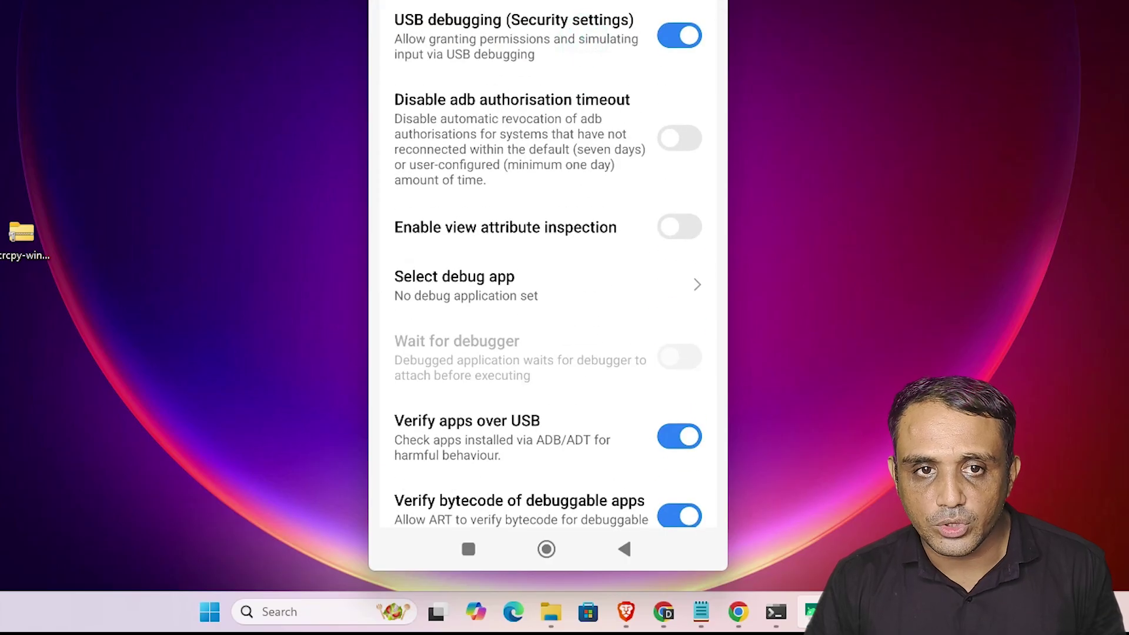
right_click(405, 6)
right_click(405, 6)
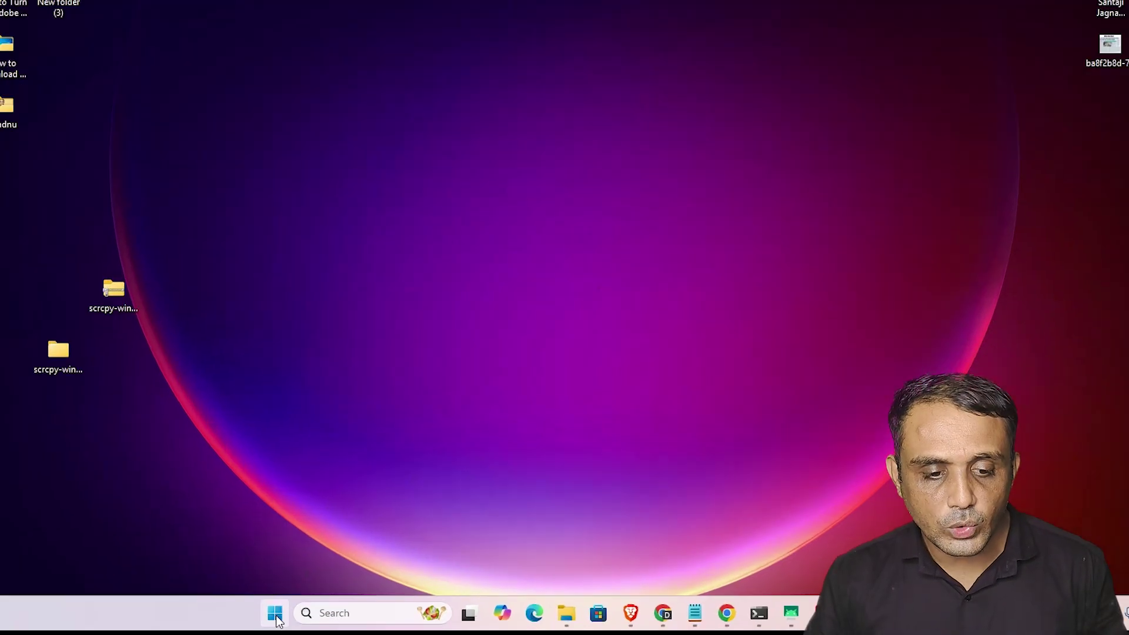
Find 'cmd' in the Start menu and run Command Prompt as administrator
left_click(331, 622)
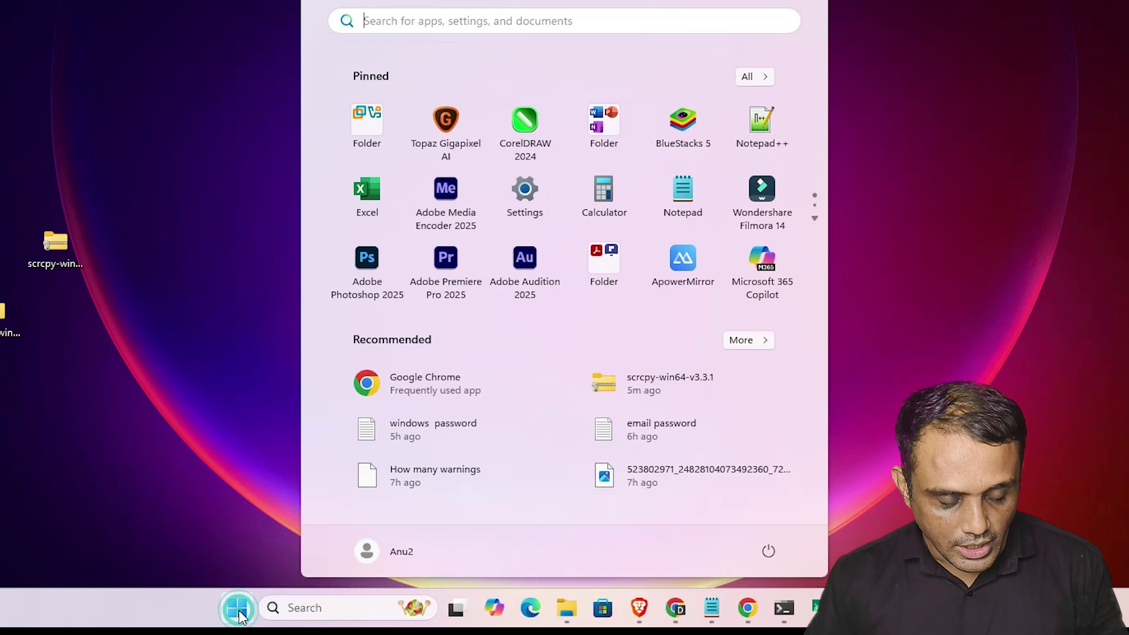
type("cmd")
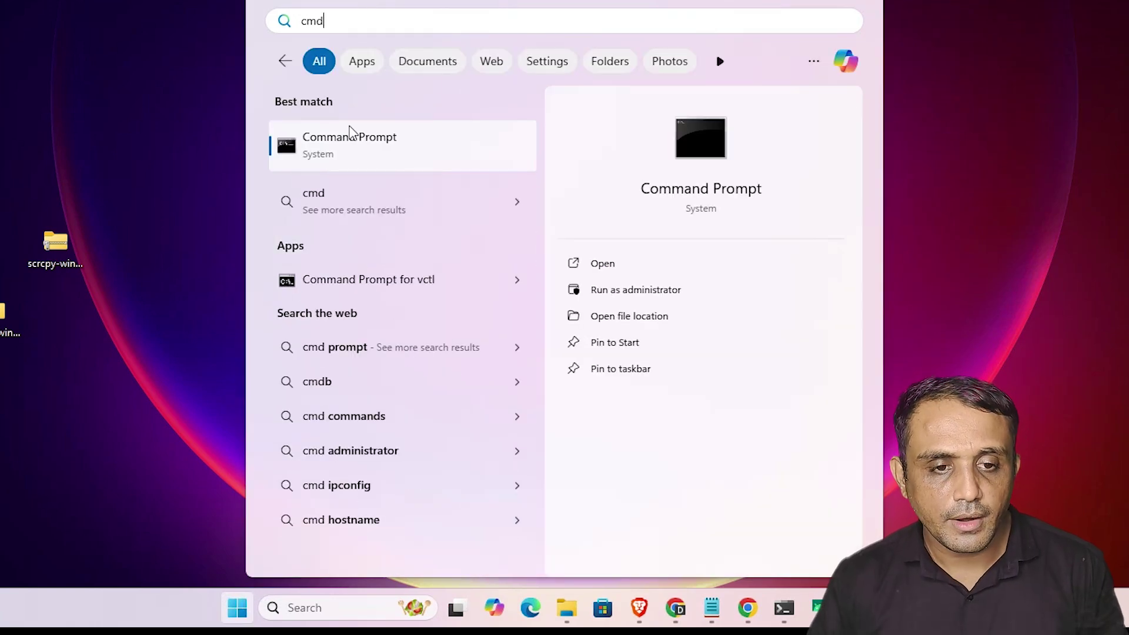
right_click(355, 144)
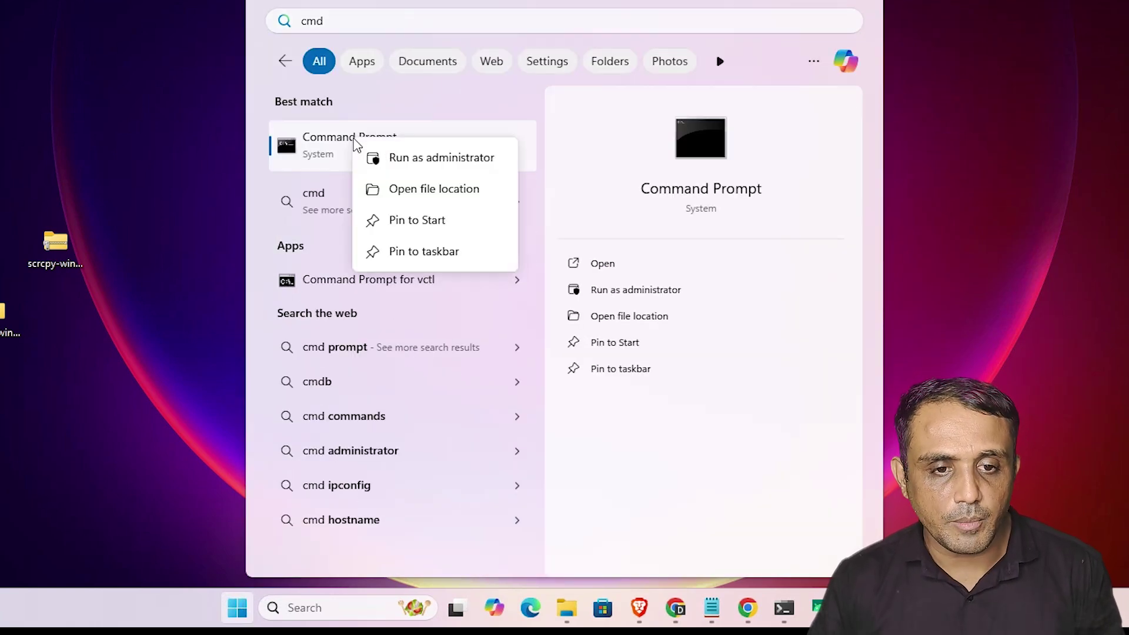
left_click(415, 165)
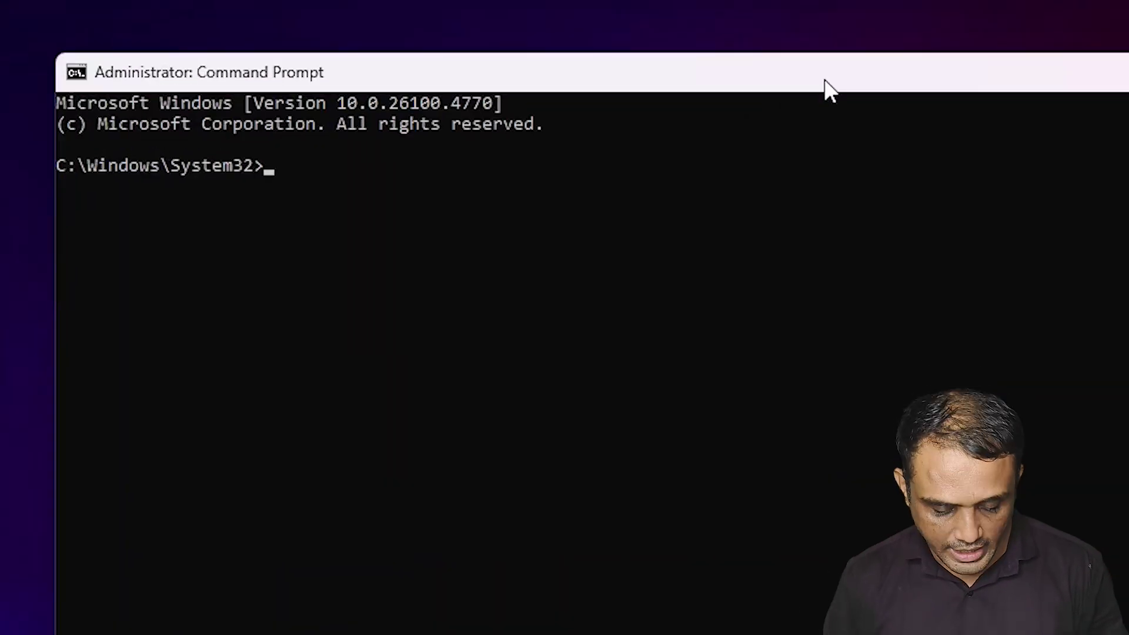
Run 'adb devices' and copy the first phone's serial from the listed output
type("adb devi")
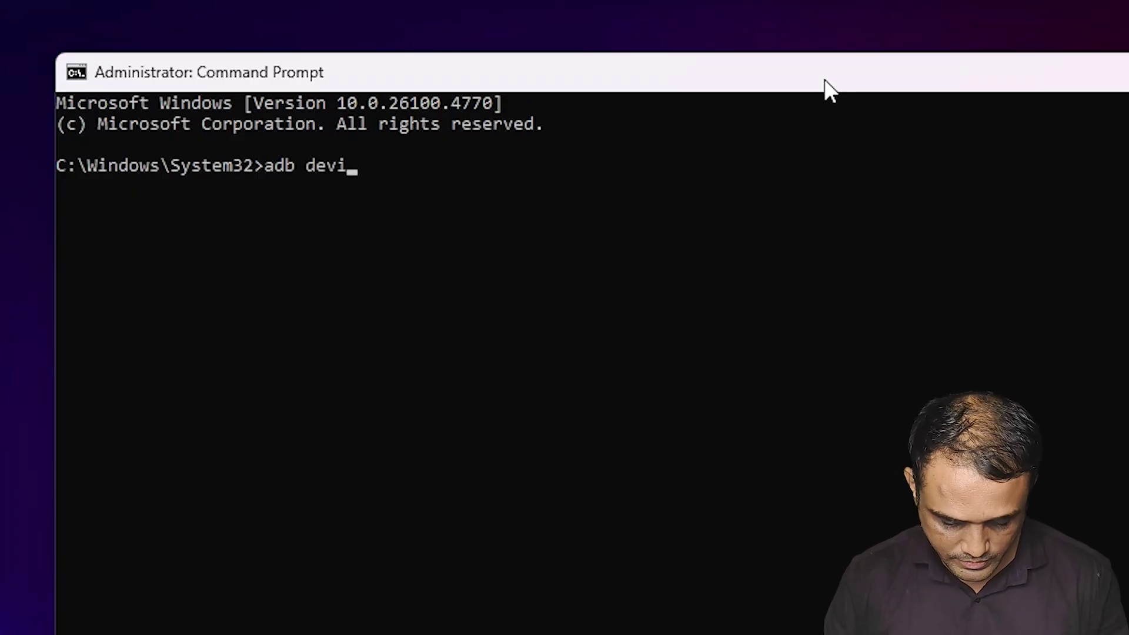
key("Return")
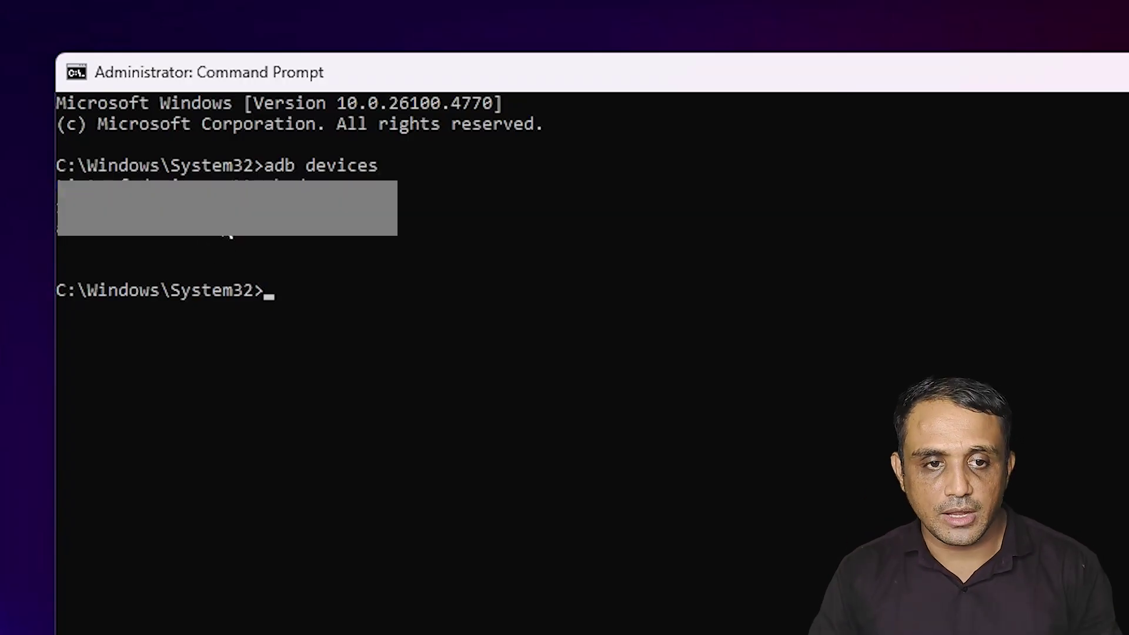
left_click(200, 235)
left_click_drag(150, 230, 44, 231)
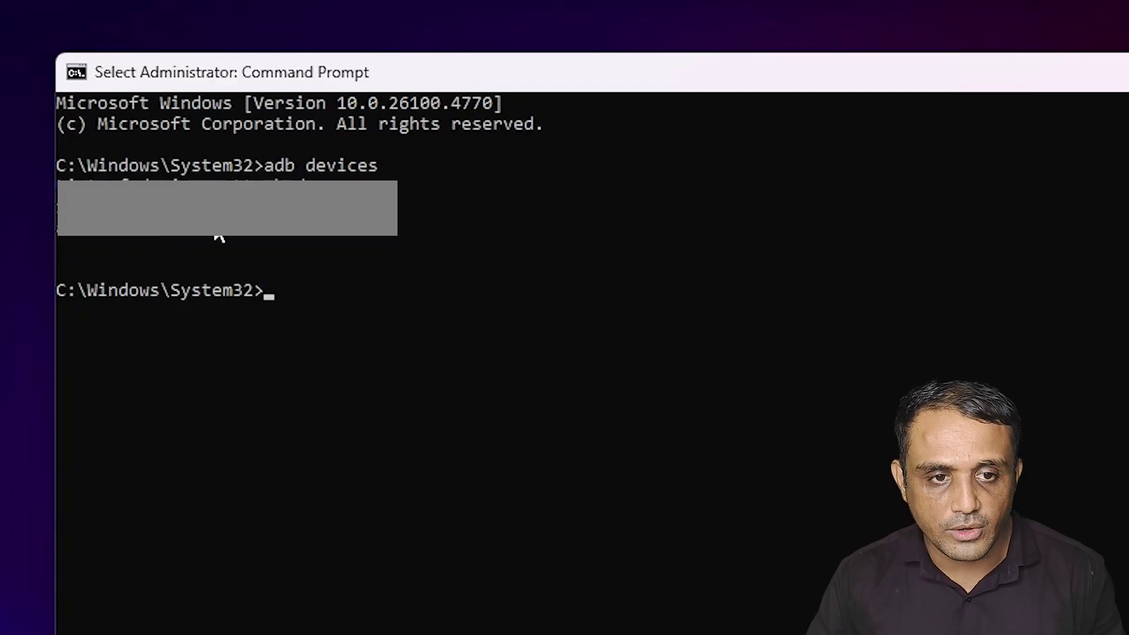
key("Return")
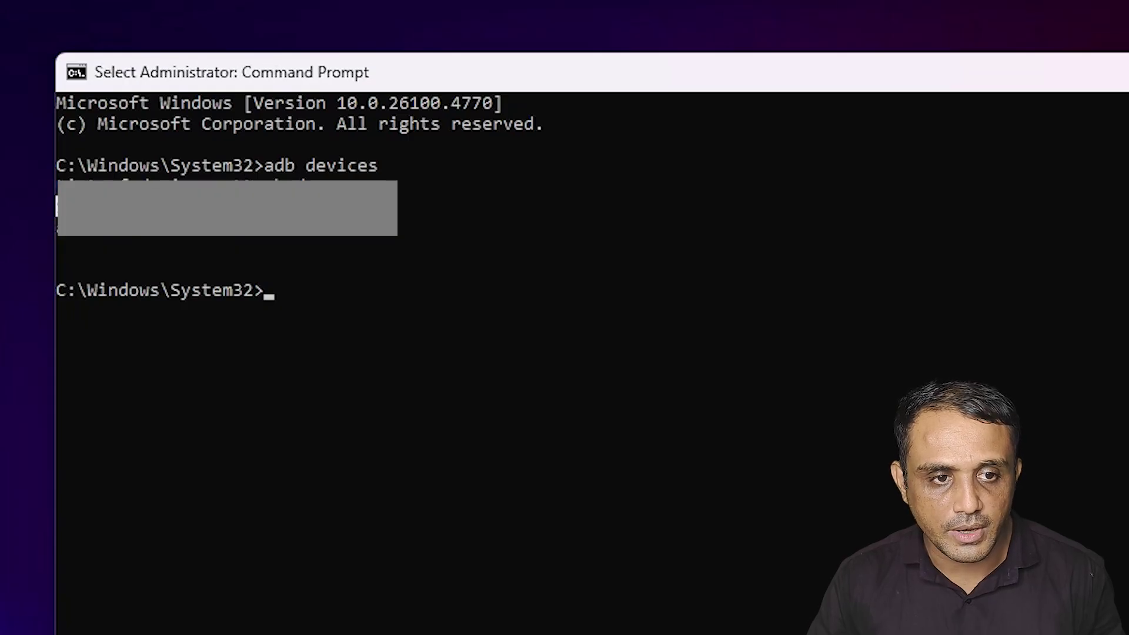
key("Return")
left_click(50, 209)
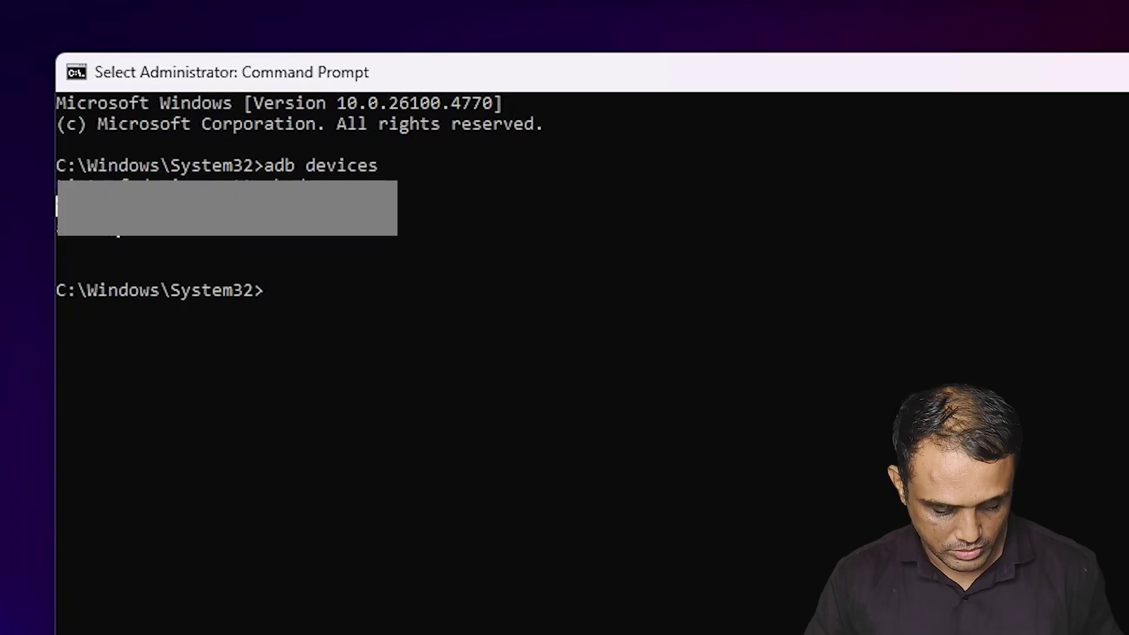
key("Return")
key("Return")
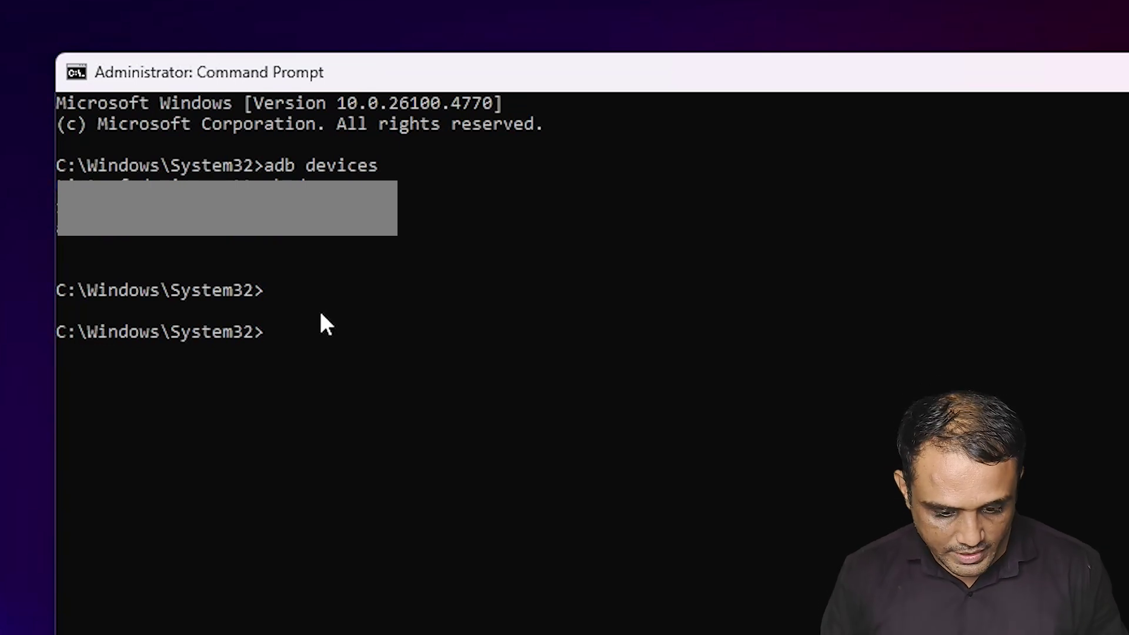
Run scrcpy -s with the V2348 phone's pasted serial, then minimize its mirror window
type("sc")
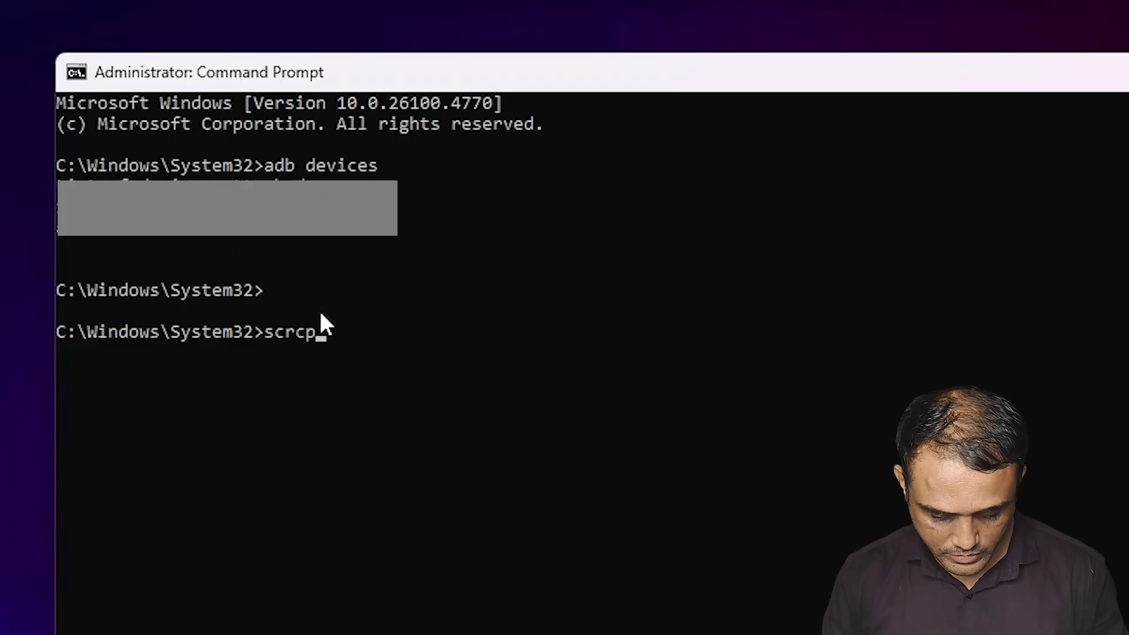
type("rcpy -s")
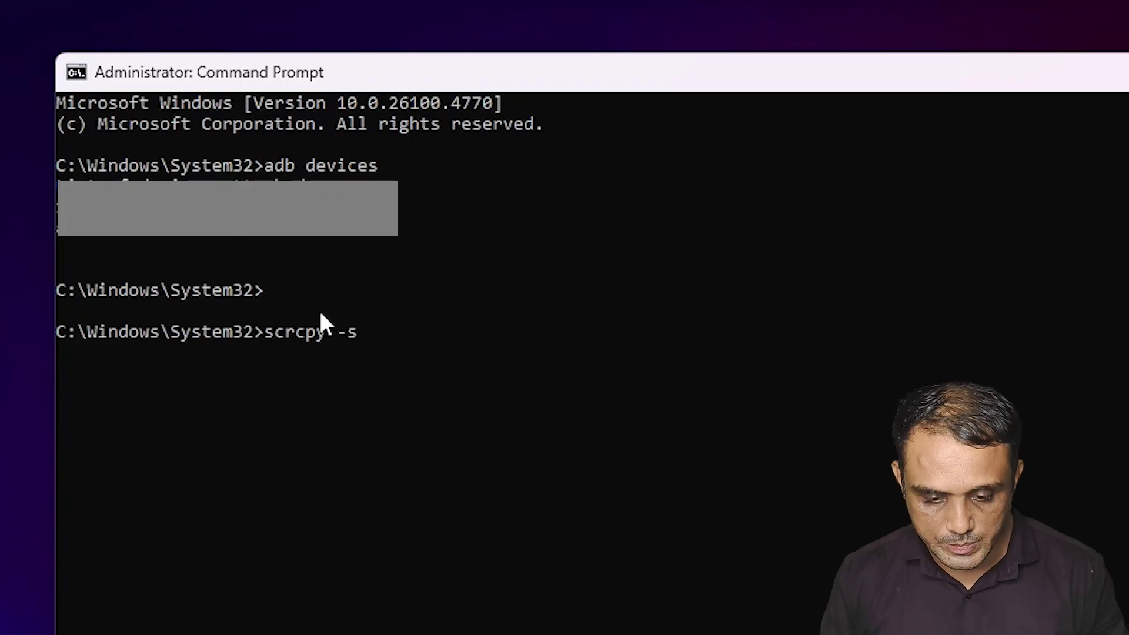
key("ctrl+v")
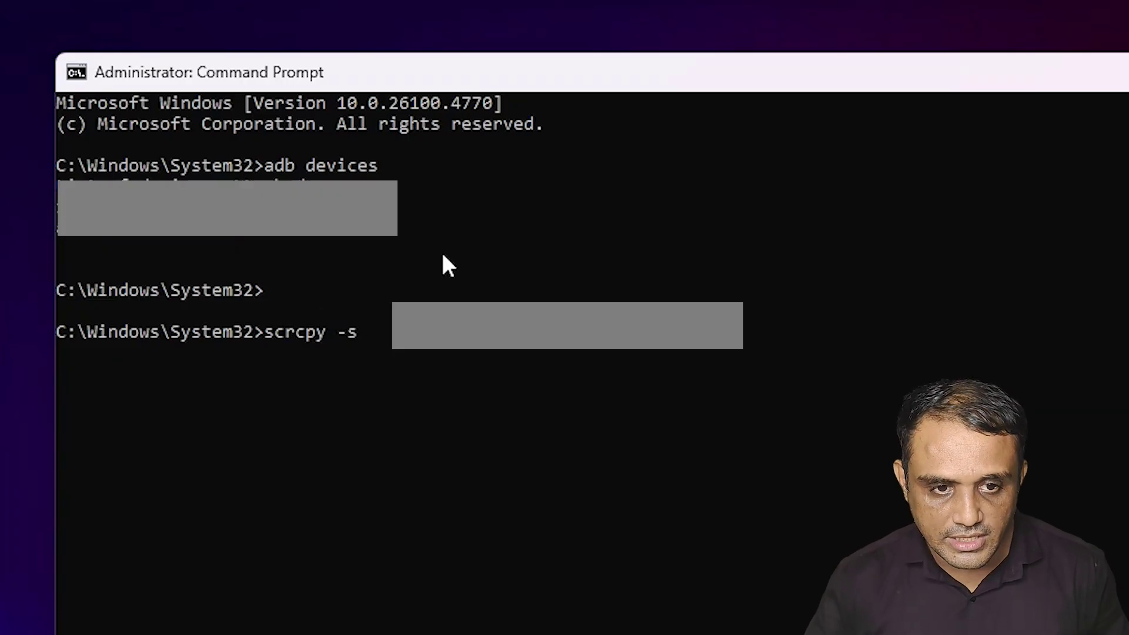
key("ctrl+v")
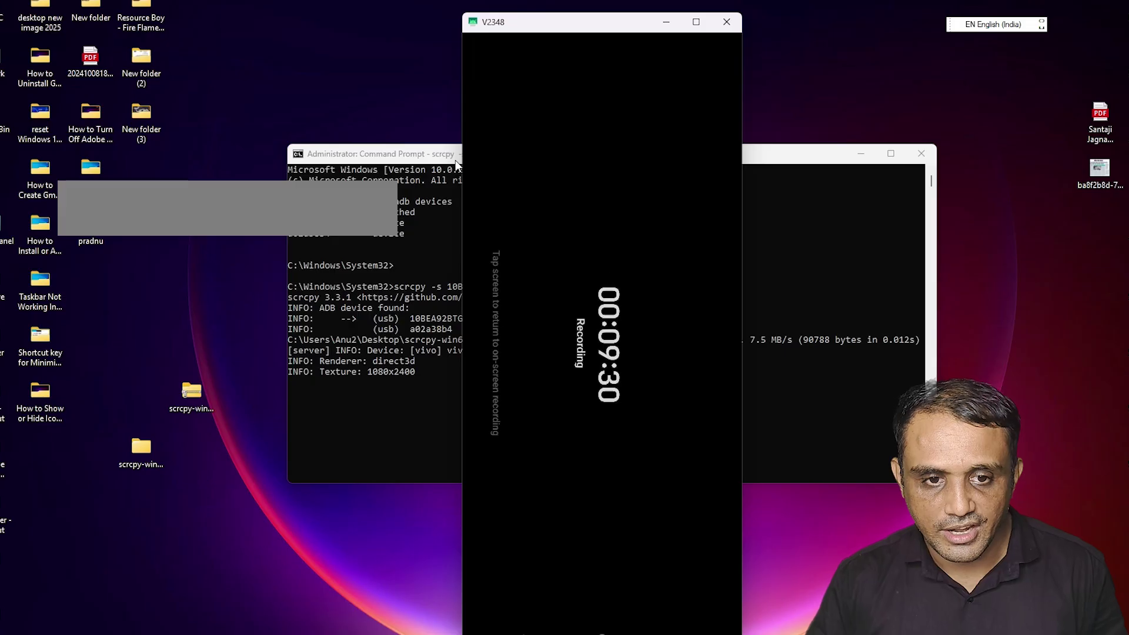
left_click(666, 26)
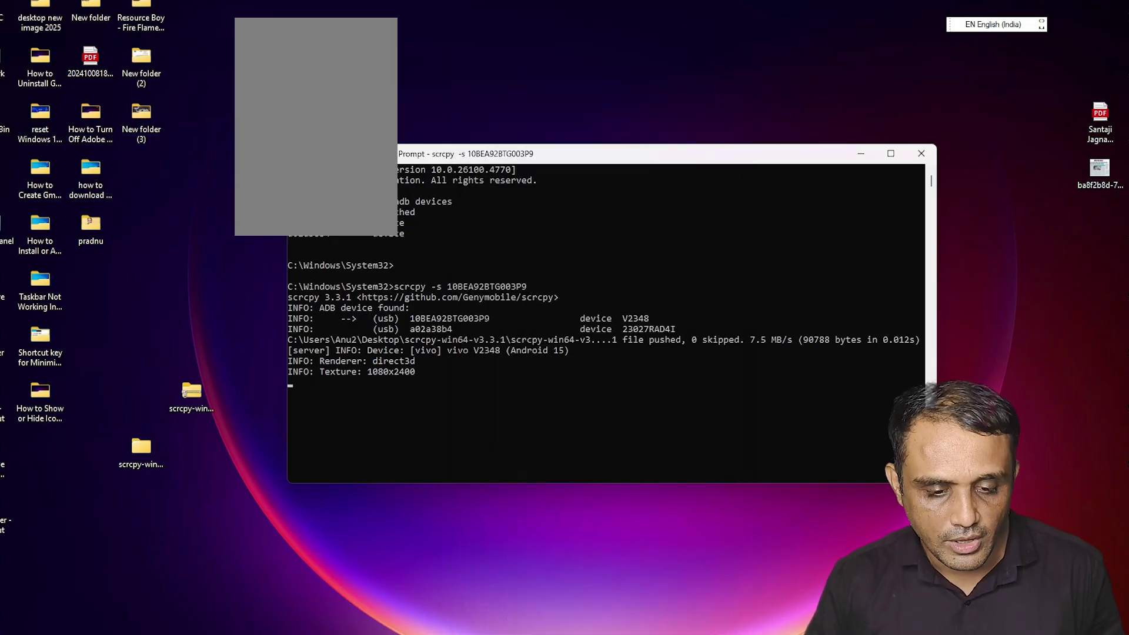
Launch another Command Prompt as administrator by searching cmd, and move it up-left
left_click(245, 621)
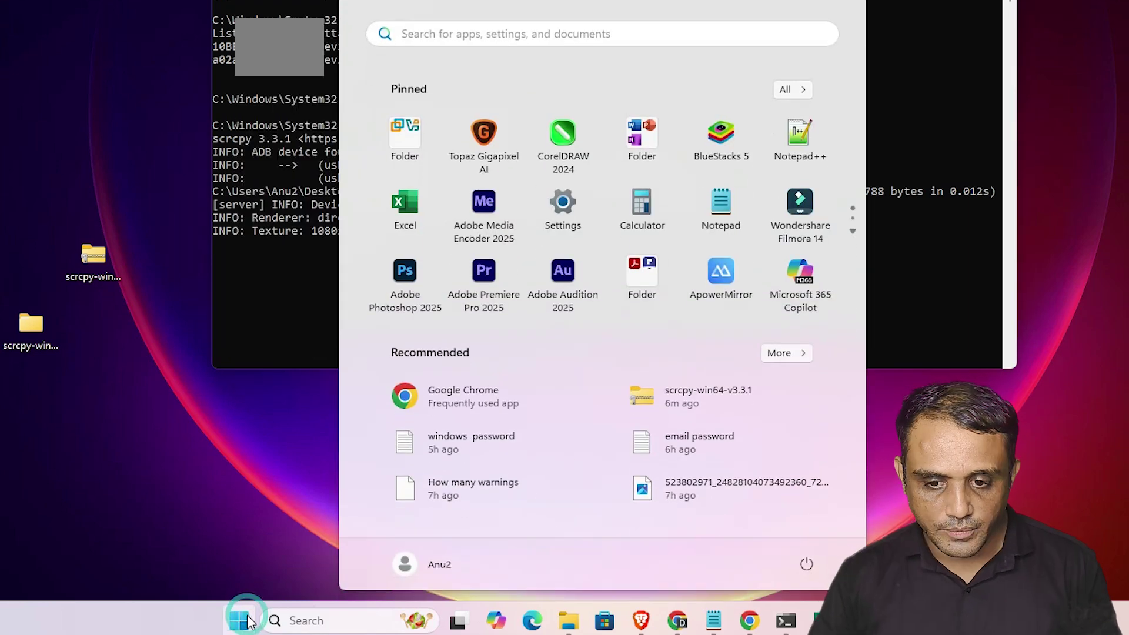
type("cmd")
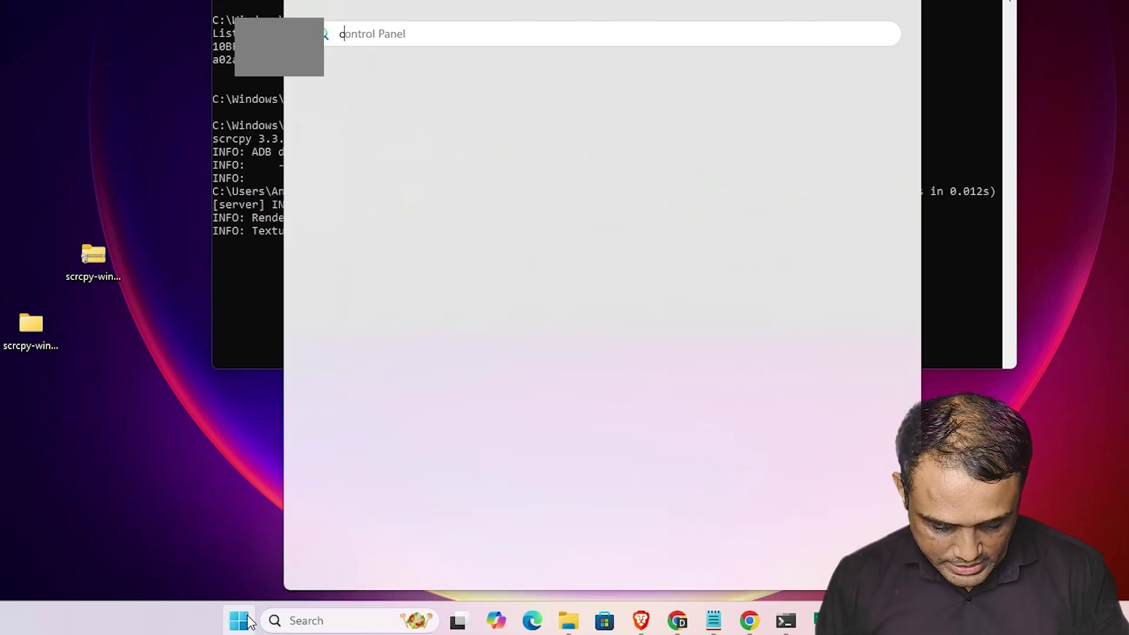
right_click(450, 155)
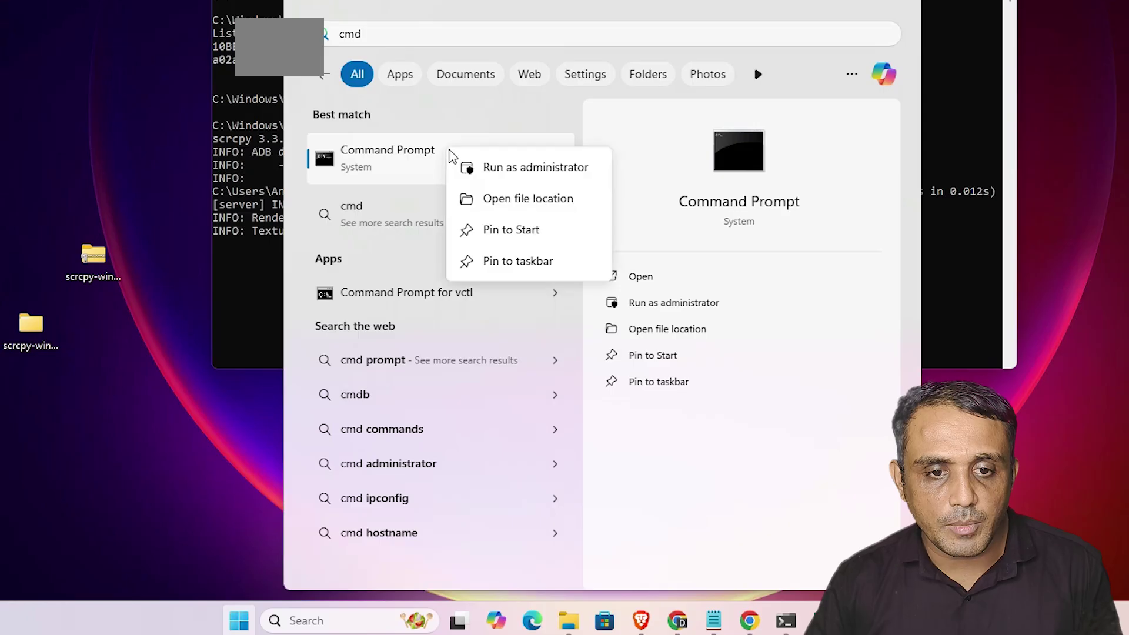
left_click(528, 171)
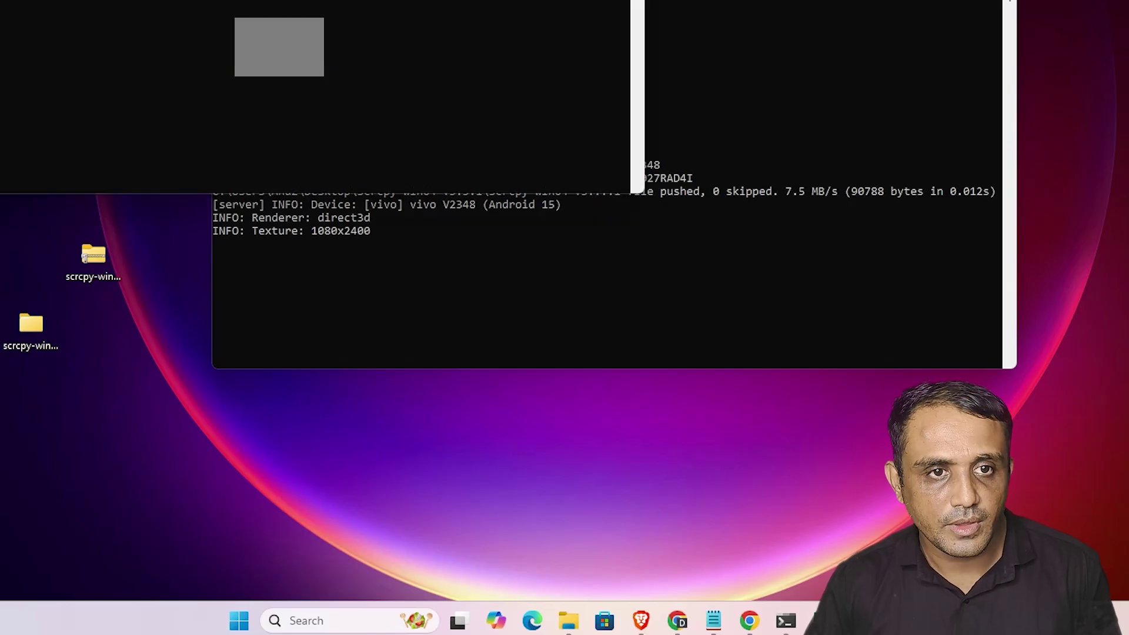
left_click_drag(935, 126, 820, 89)
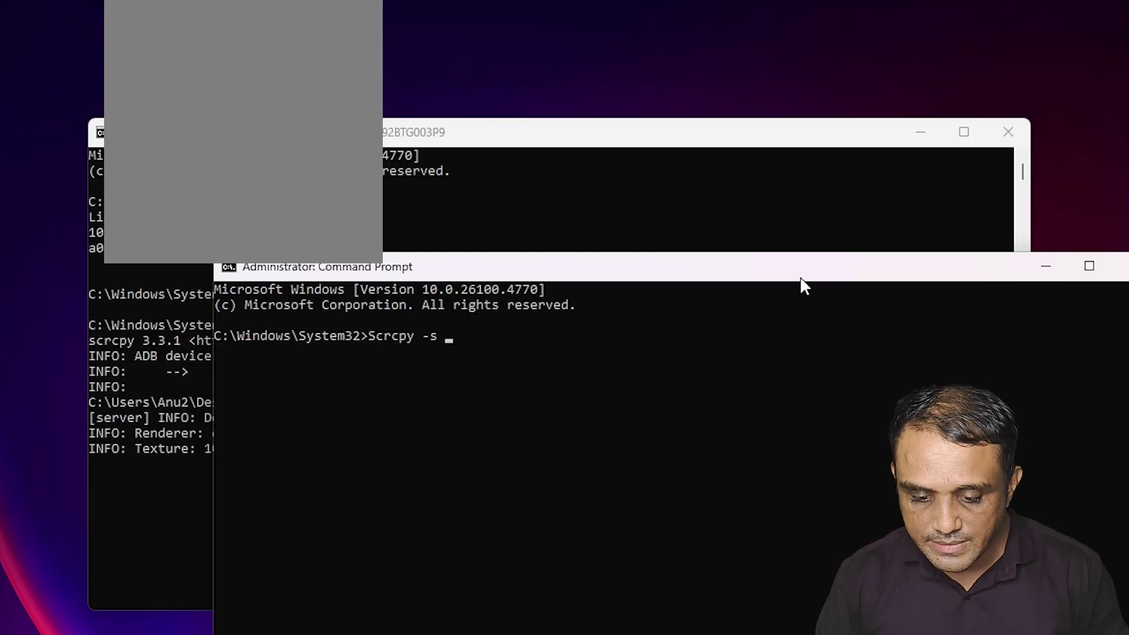
Copy the 23027RAD4I serial from the first console and run scrcpy -s with it in the admin prompt
left_click(589, 197)
key("Escape")
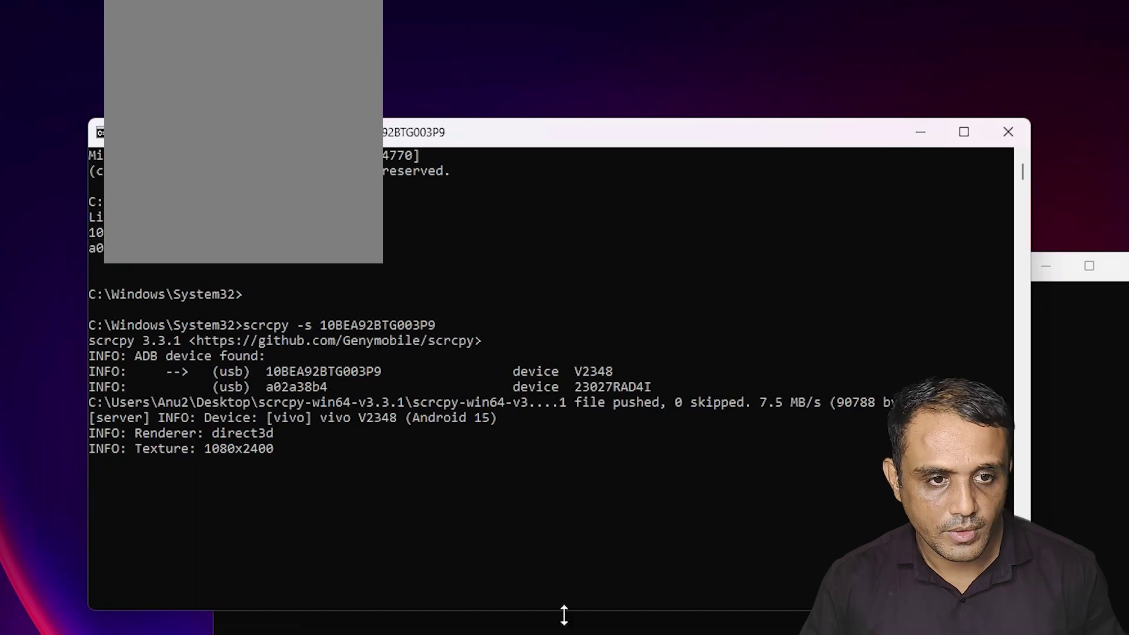
left_click(563, 617)
key("ctrl+v")
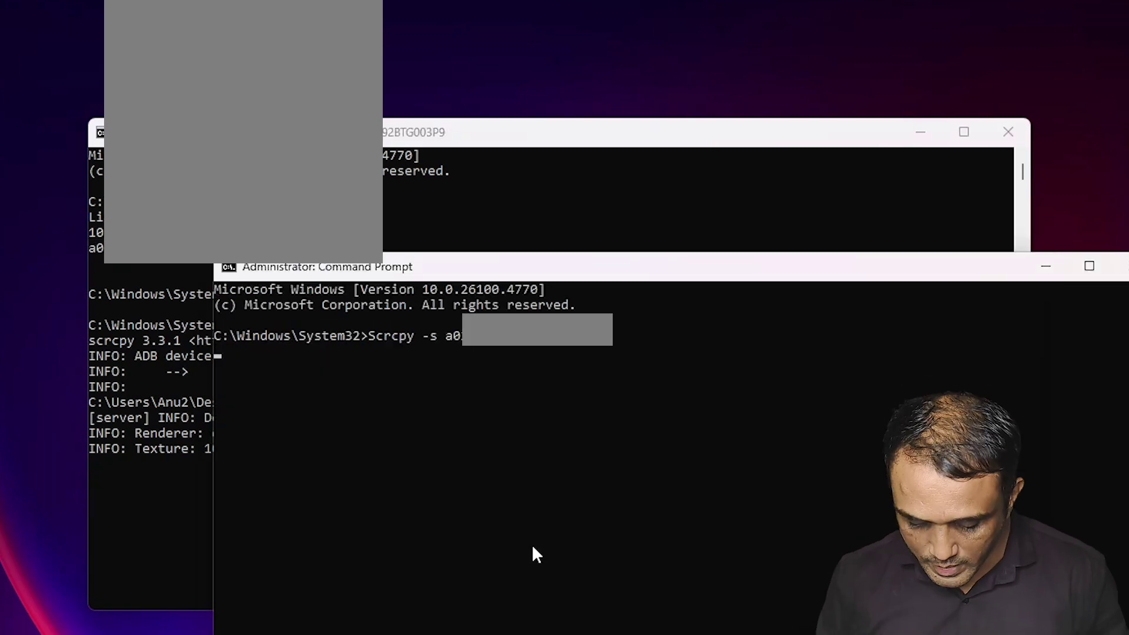
key("Return")
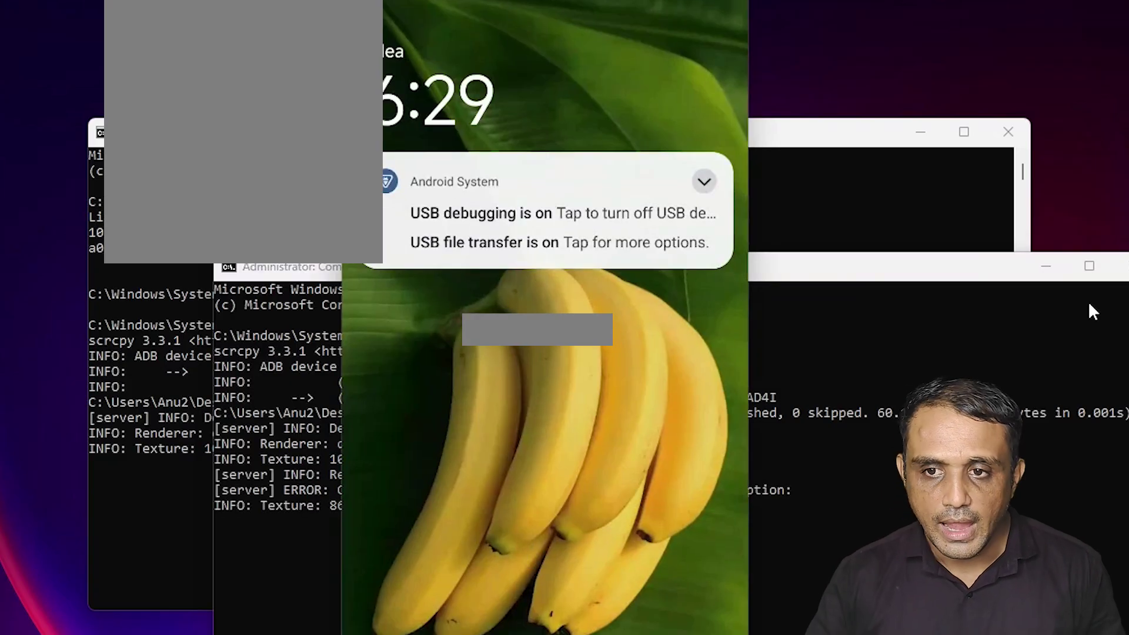
Minimize both Command Prompt windows to reveal the 23027RAD4I phone mirror
left_click(1052, 277)
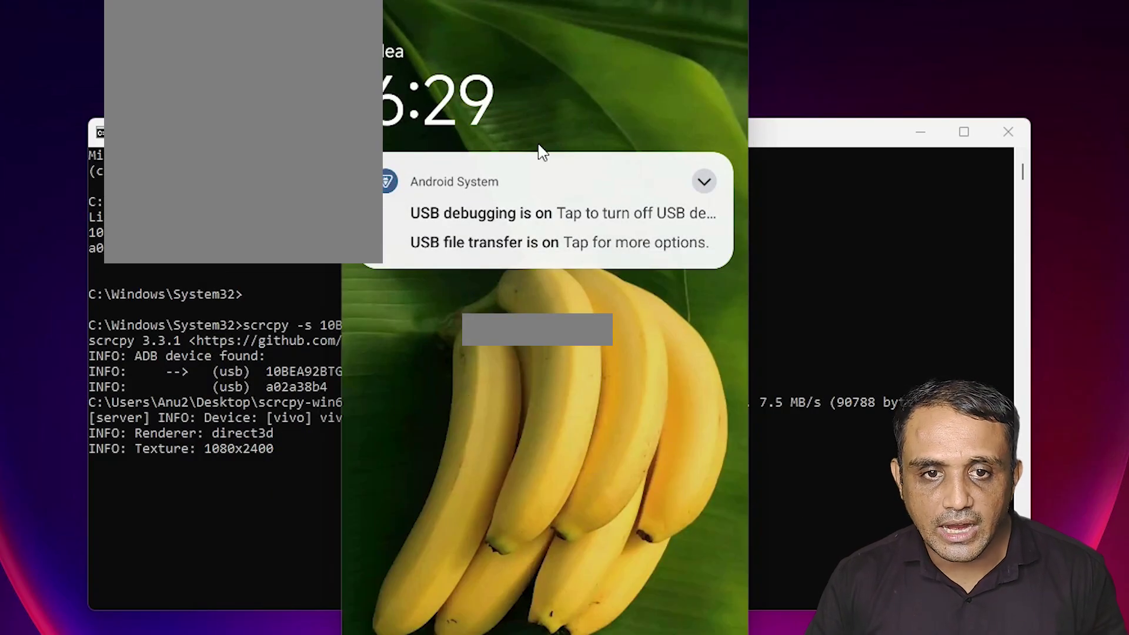
key("alt+Tab")
left_click(908, 137)
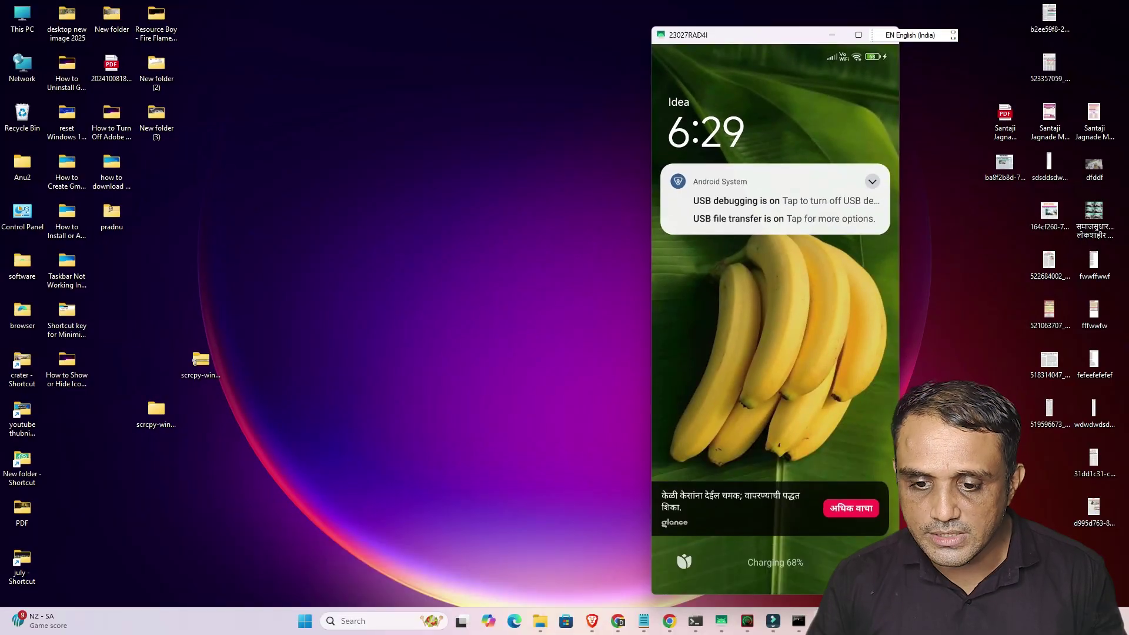
Place the V2348 mirror left showing its camera, and unlock and swipe the 23027RAD4I home screen
left_click_drag(567, 33, 418, 25)
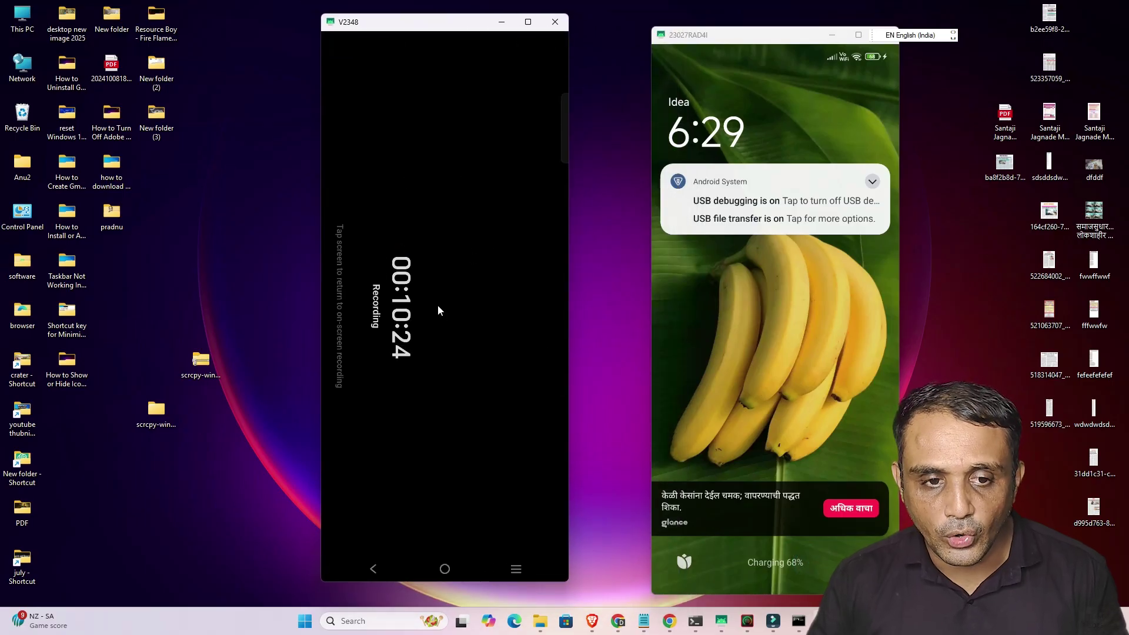
left_click(469, 368)
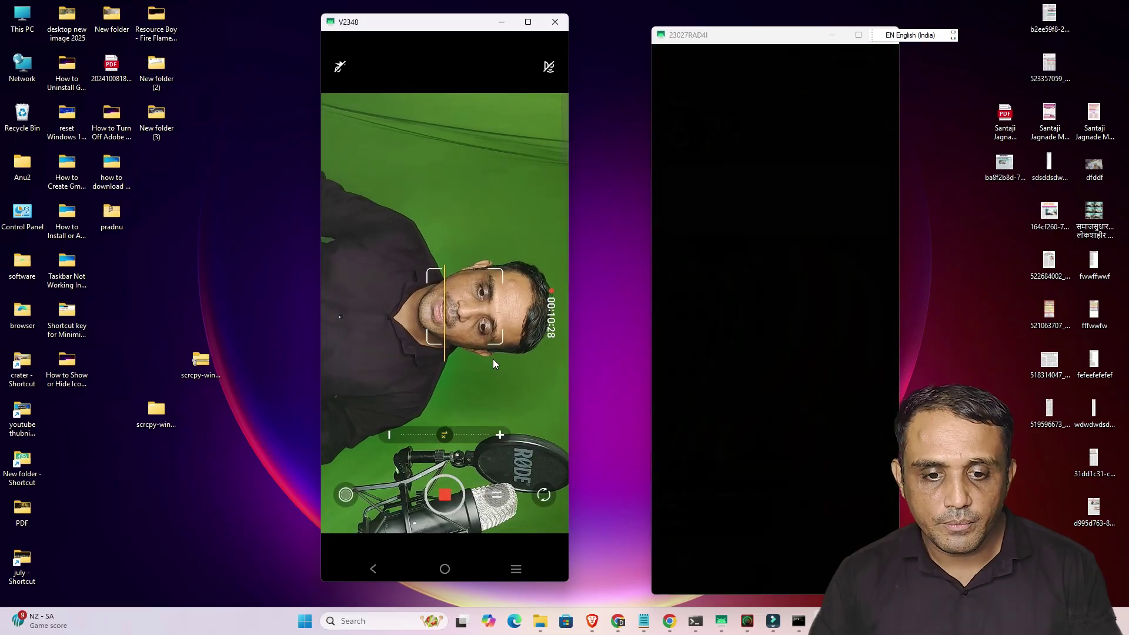
left_click(746, 270)
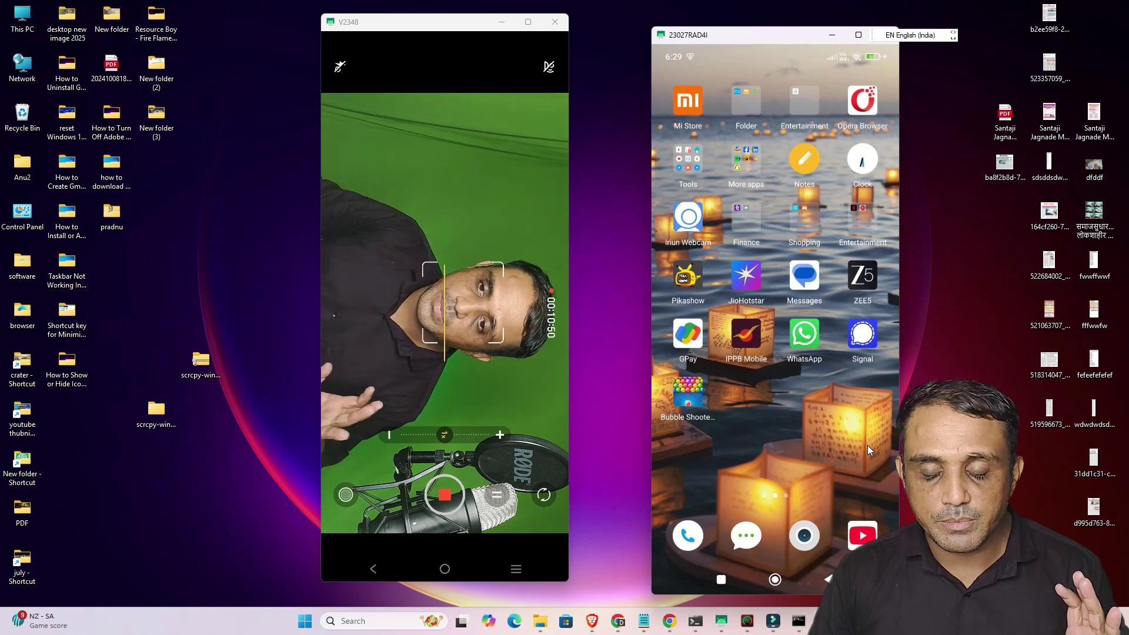
left_click_drag(863, 443, 718, 435)
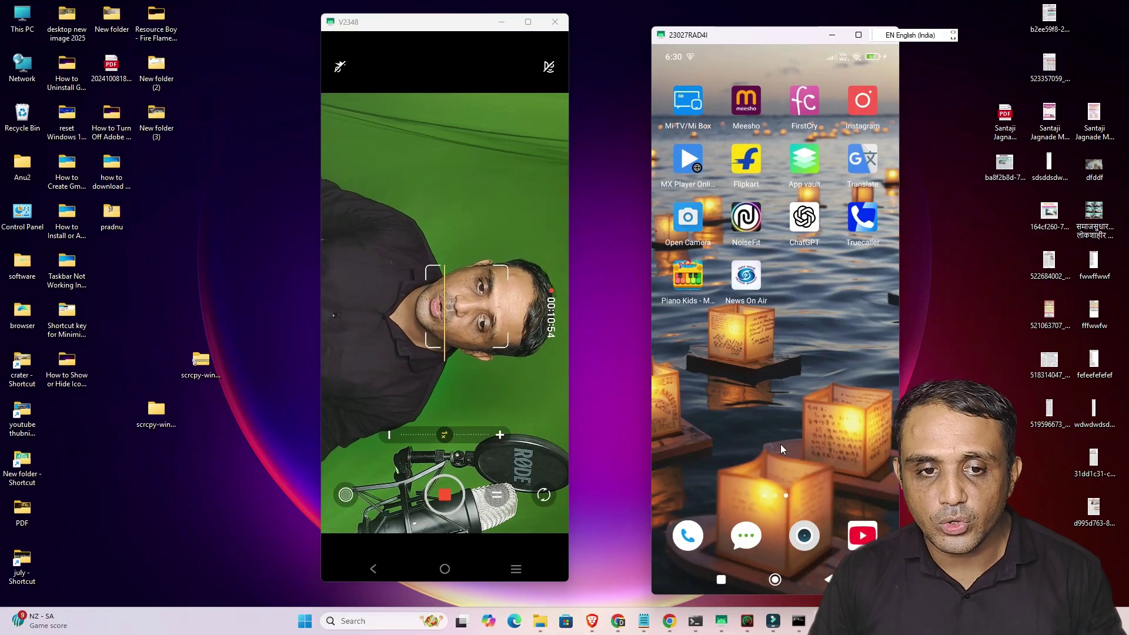